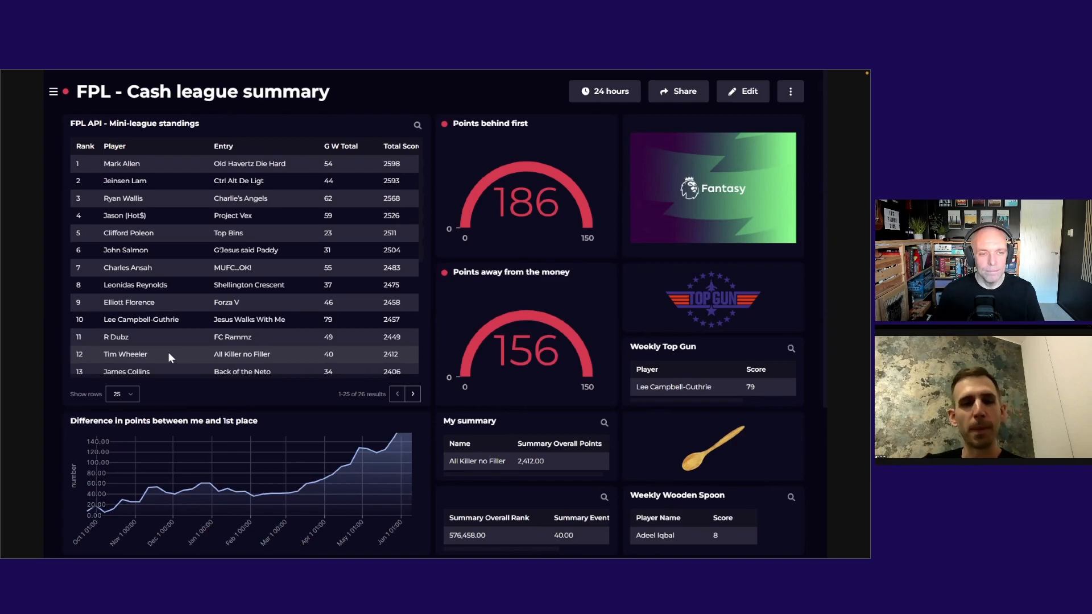
scroll(168, 357, down, 3)
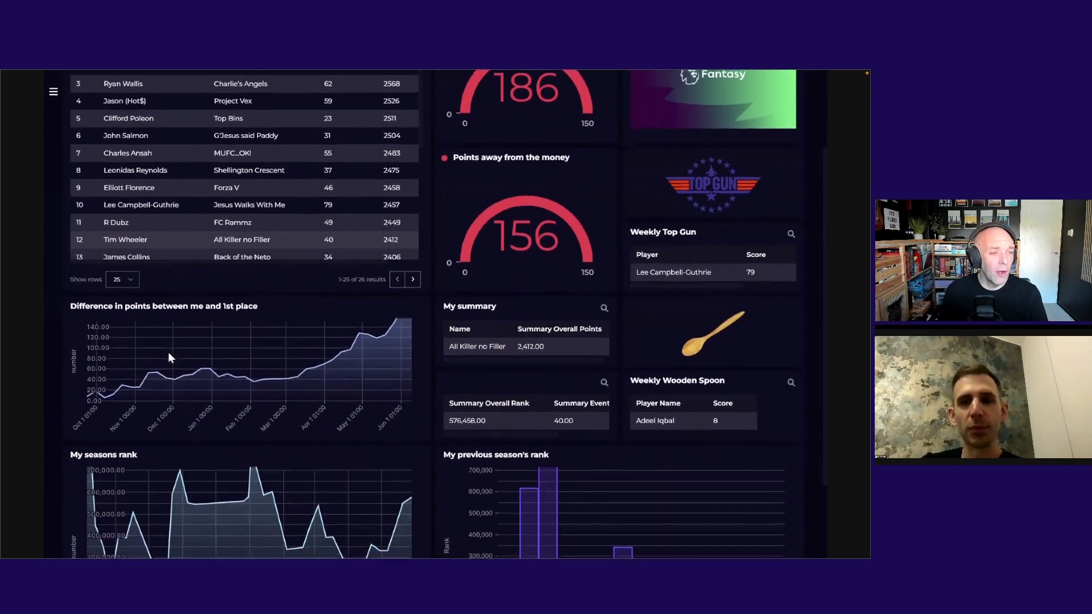
scroll(169, 357, down, 1)
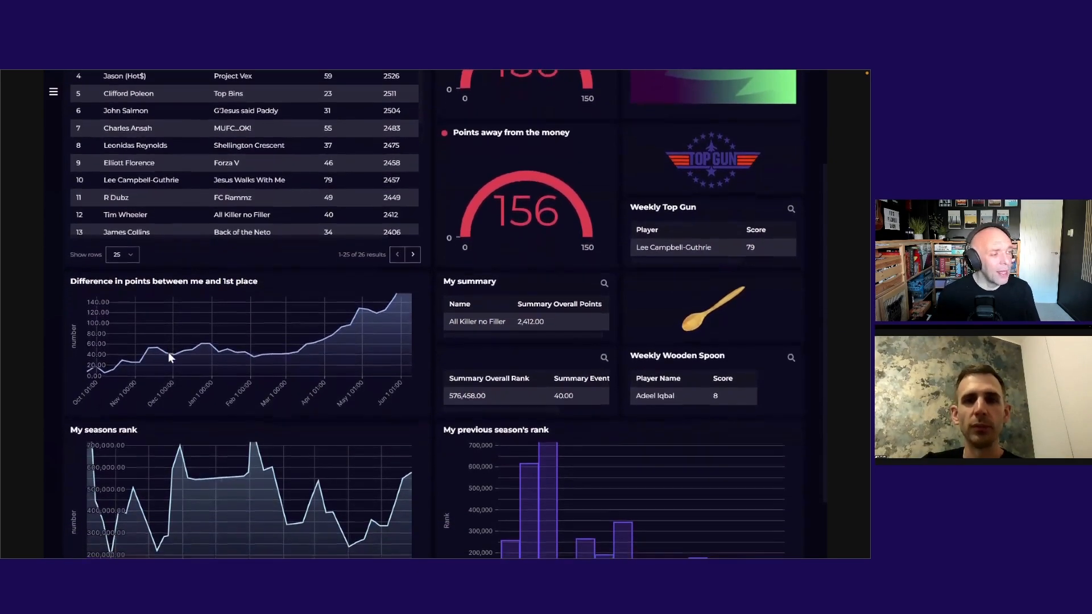
scroll(170, 357, down, 1)
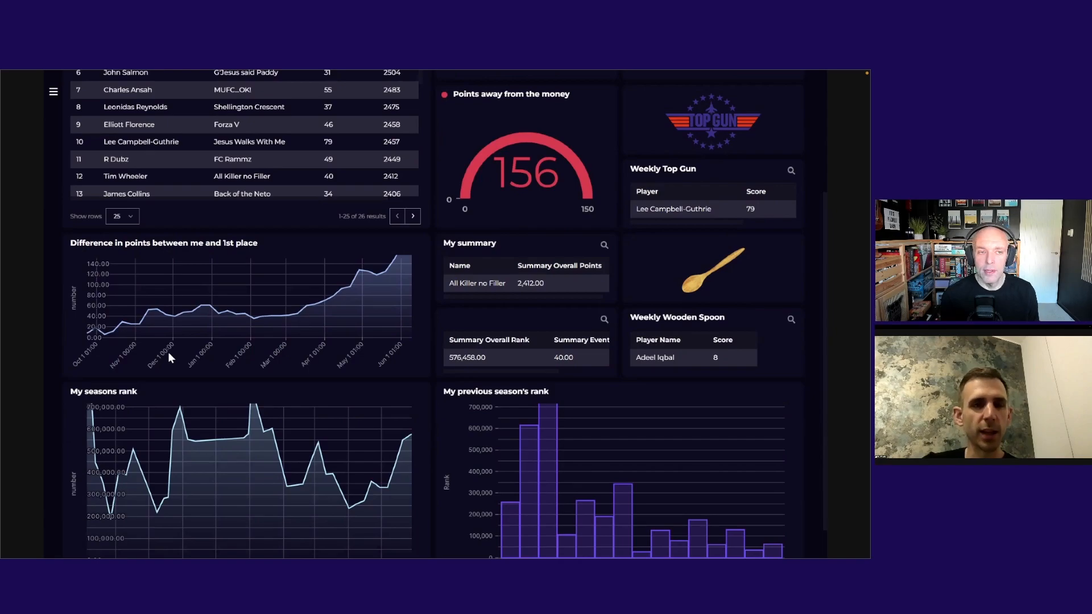
Step: Start adding a new data source from the settings and choose the Web API type
click(52, 92)
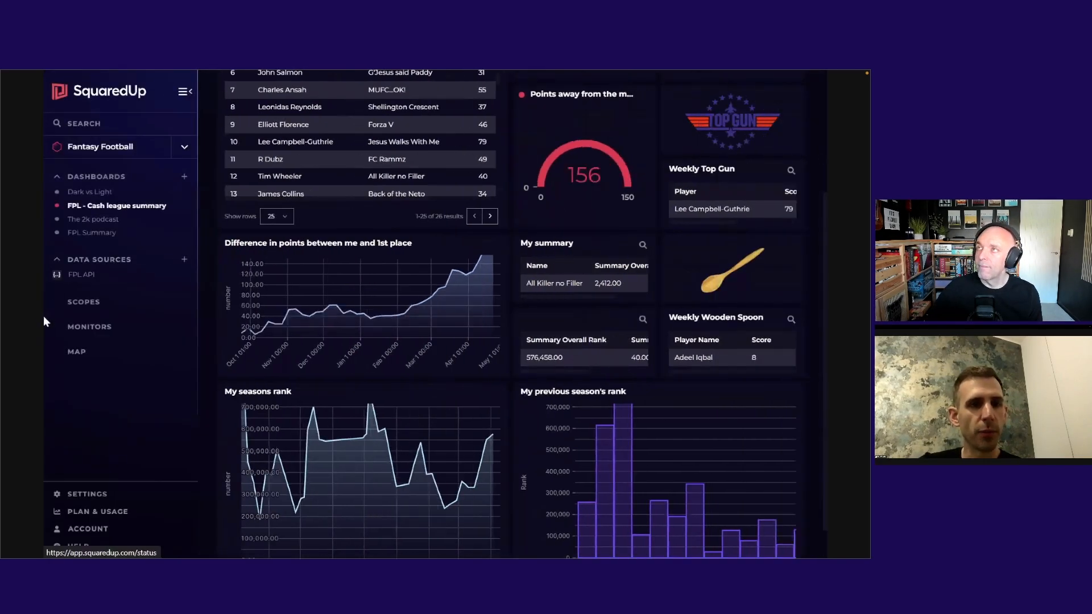
click(88, 494)
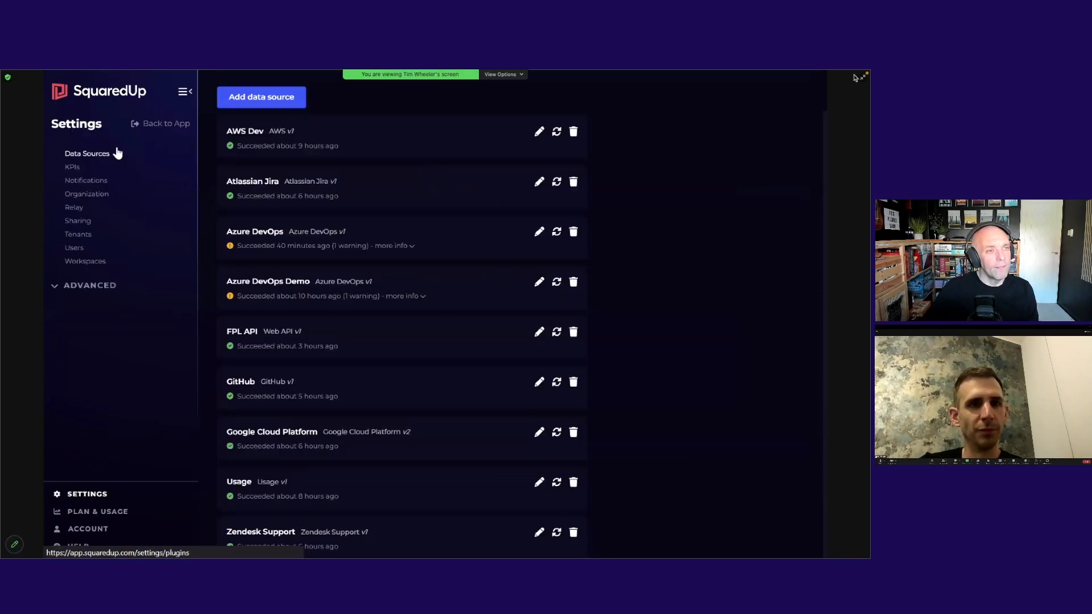
click(237, 102)
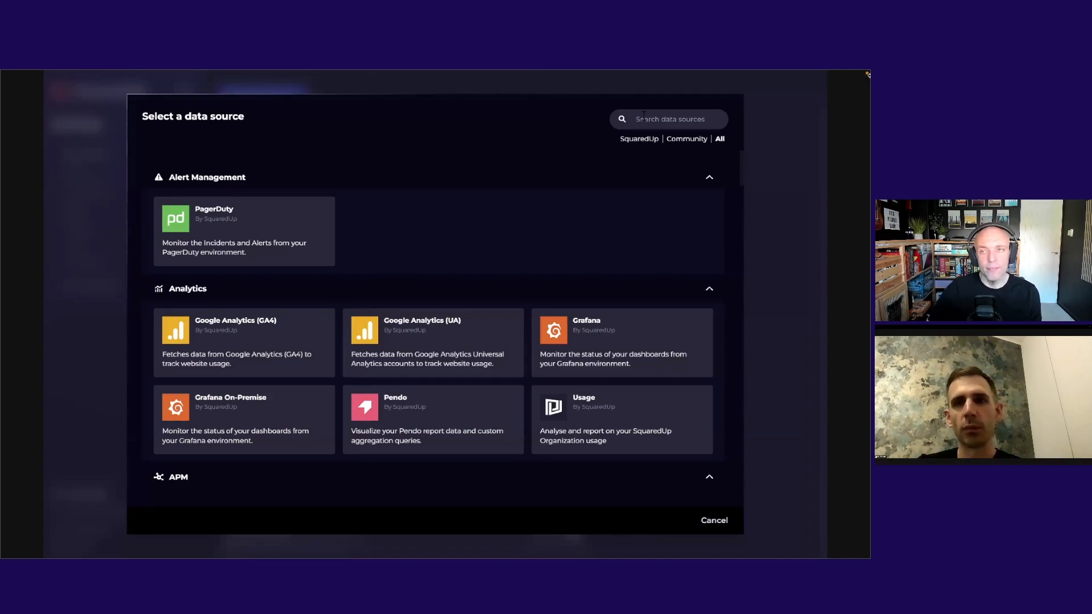
text(web api)
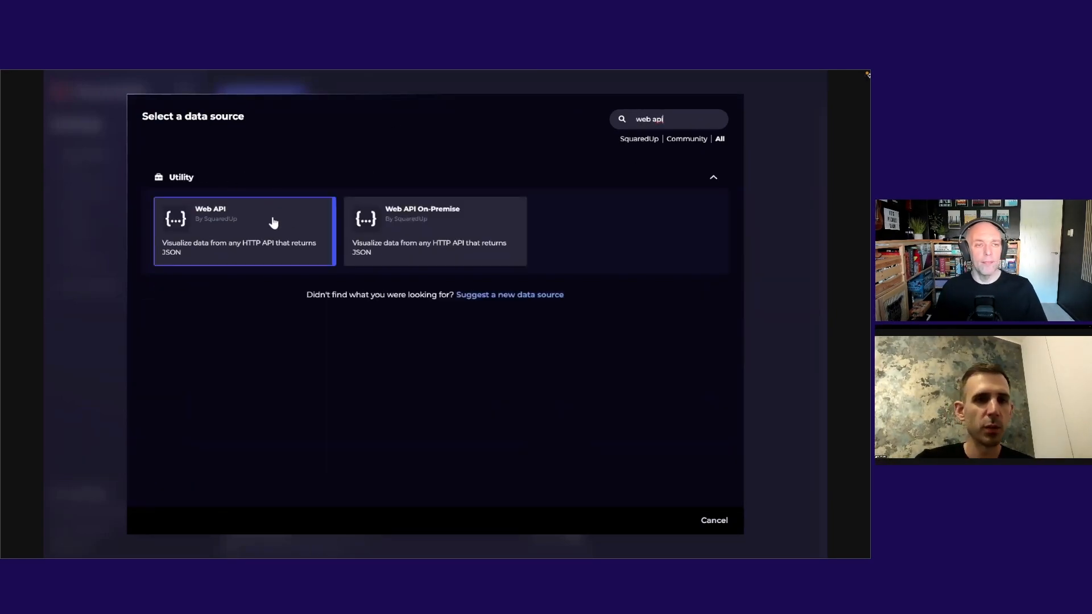
click(259, 246)
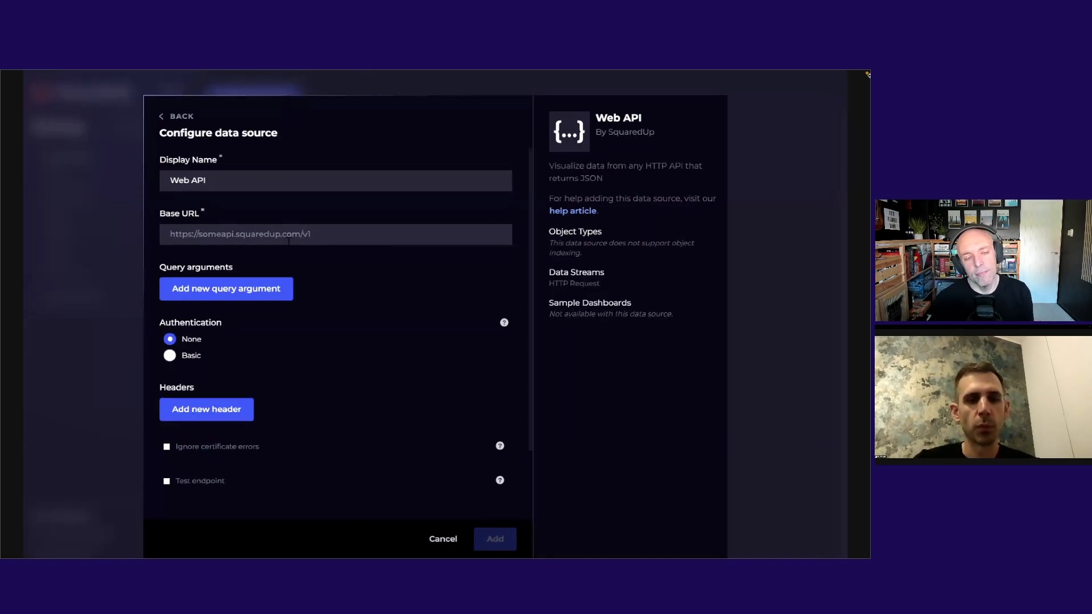
click(288, 241)
text(https://fantasy.premierleague.com/api)
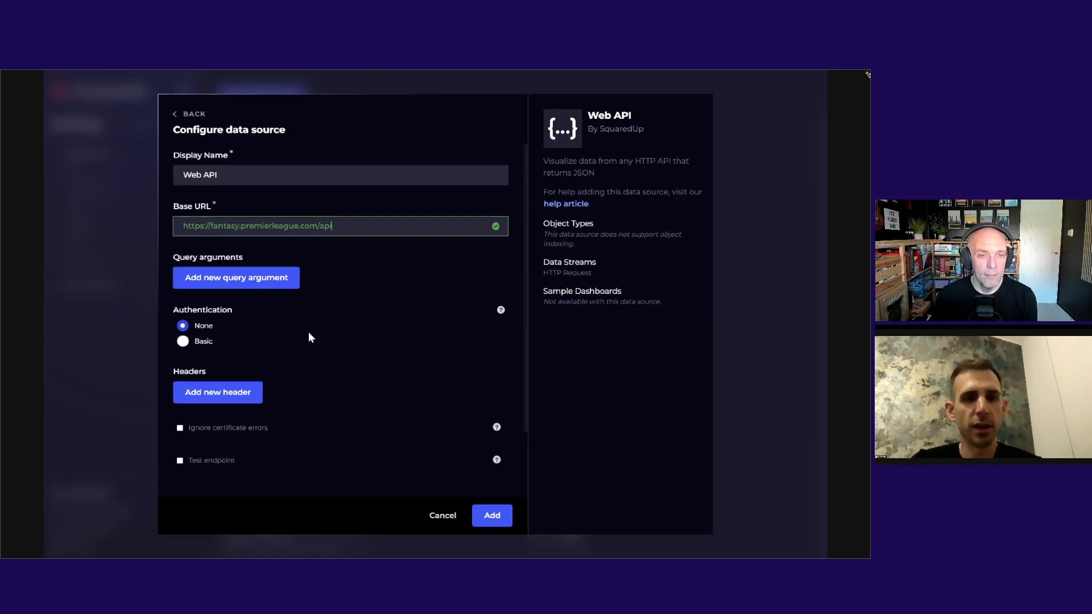
scroll(308, 338, down, 2)
click(195, 414)
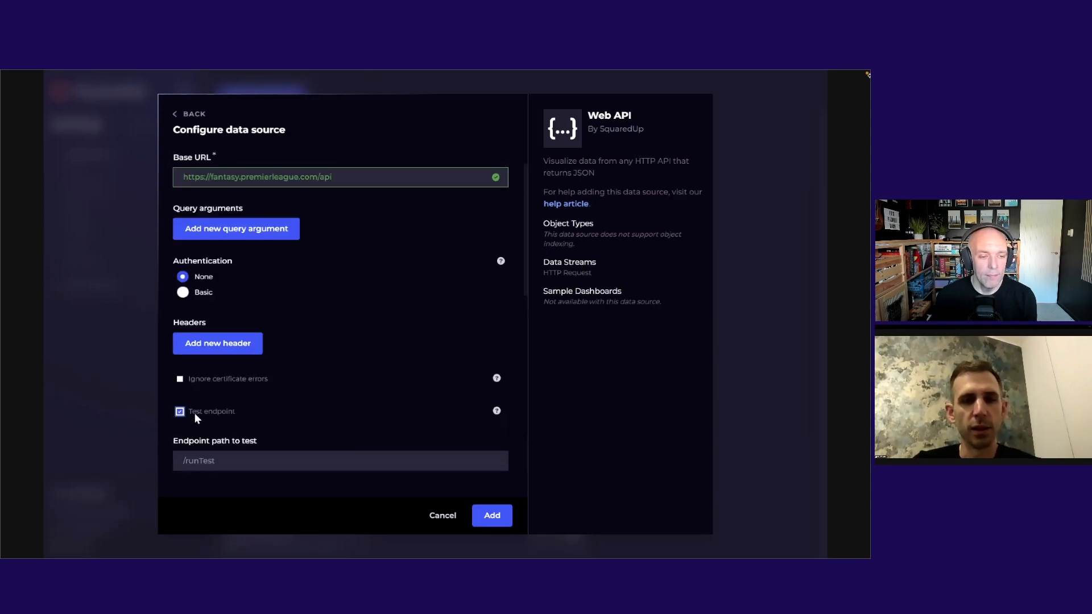
scroll(195, 414, down, 3)
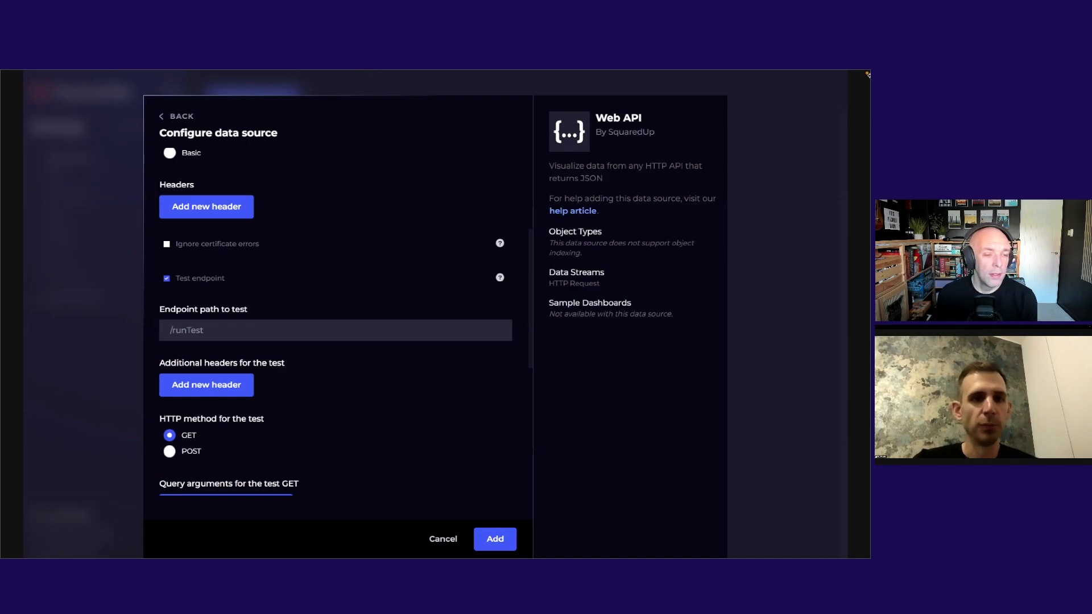
click(197, 317)
text(entity/876/)
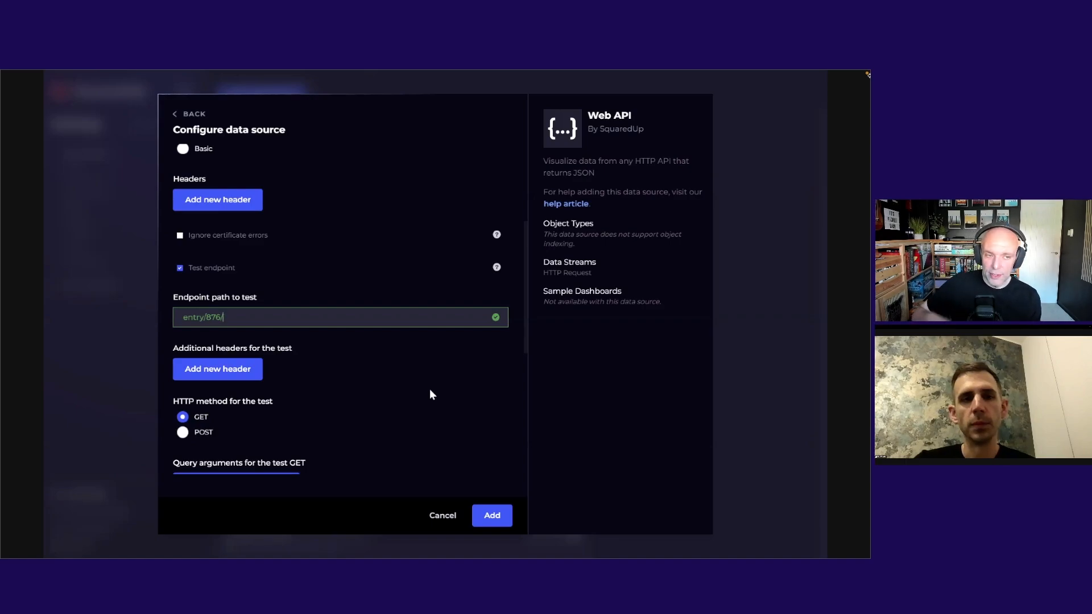
Step: Send the GET test request to the endpoint and discard the new data source
scroll(430, 392, up, 5)
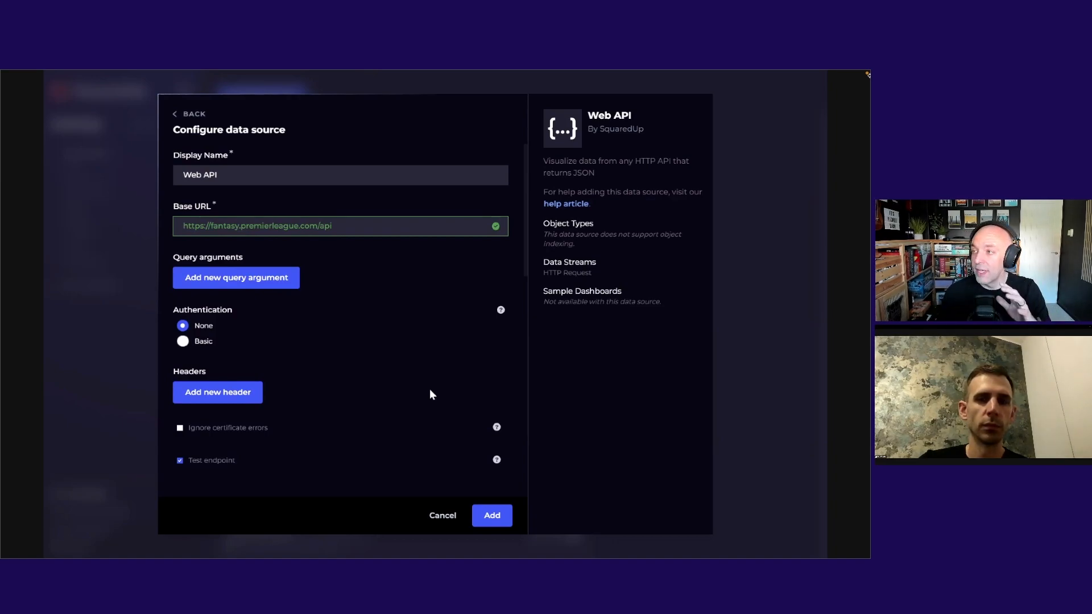
scroll(431, 392, down, 3)
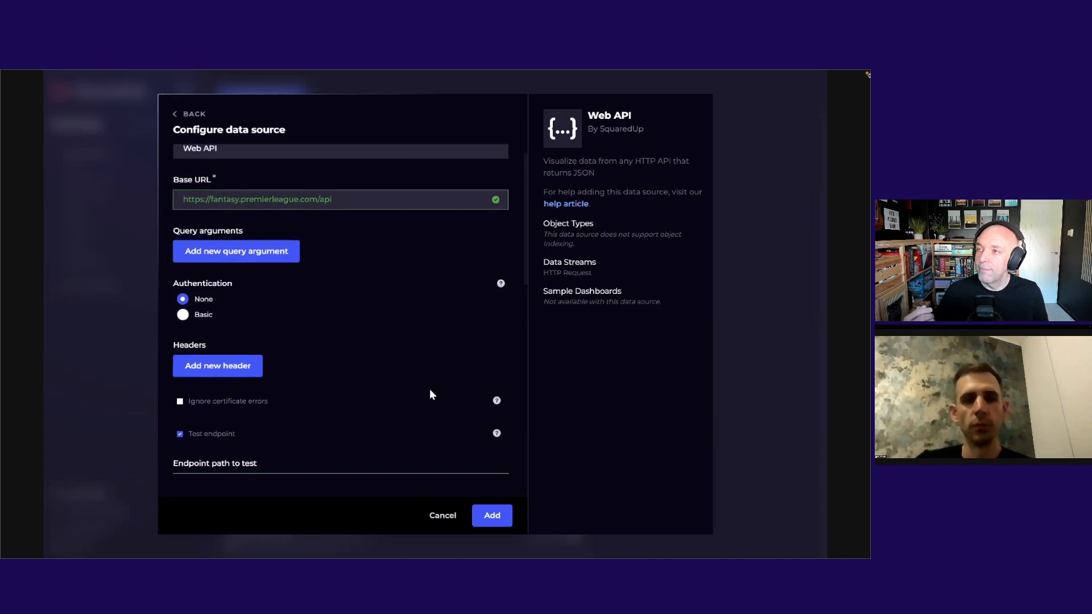
scroll(430, 394, down, 2)
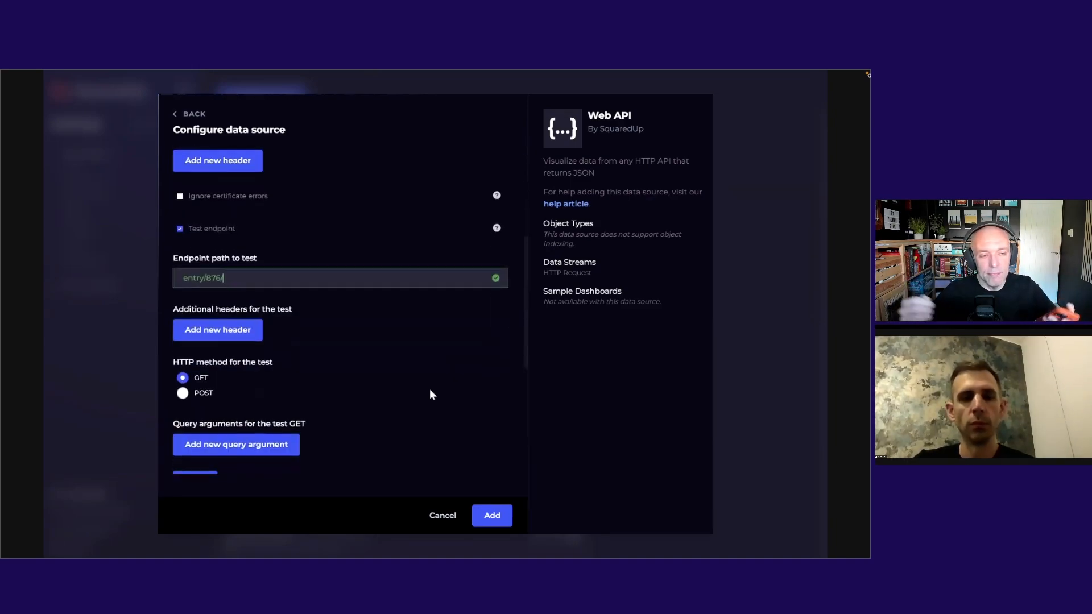
scroll(430, 393, down, 1)
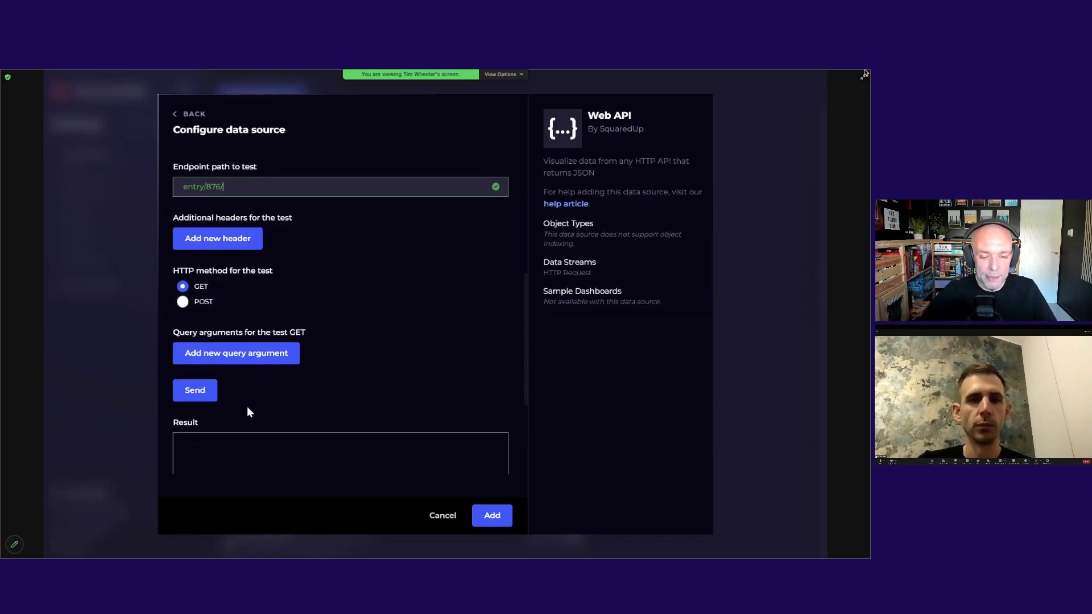
click(194, 398)
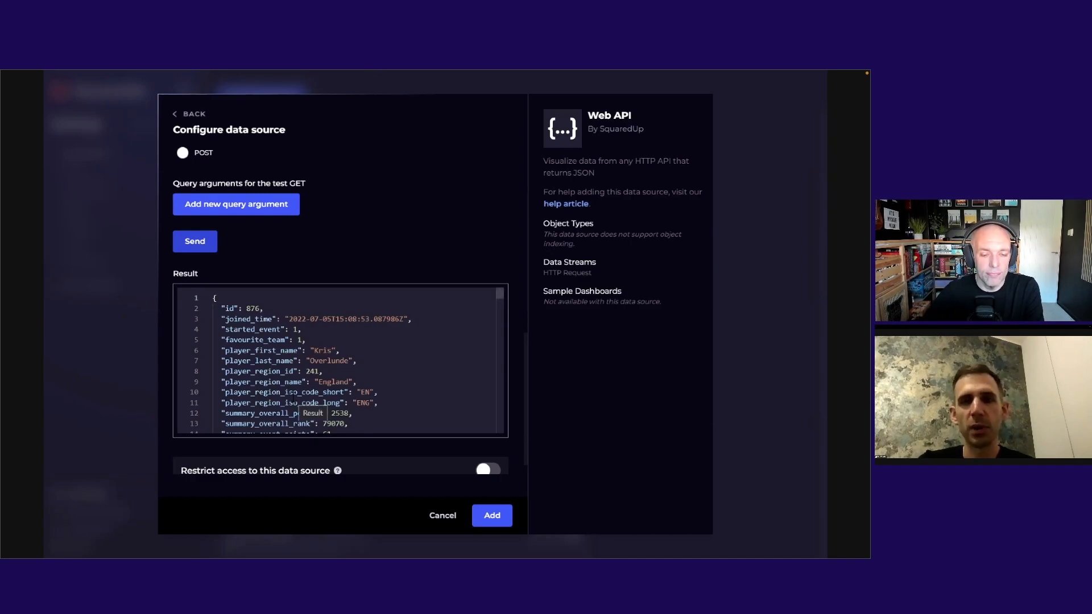
click(443, 516)
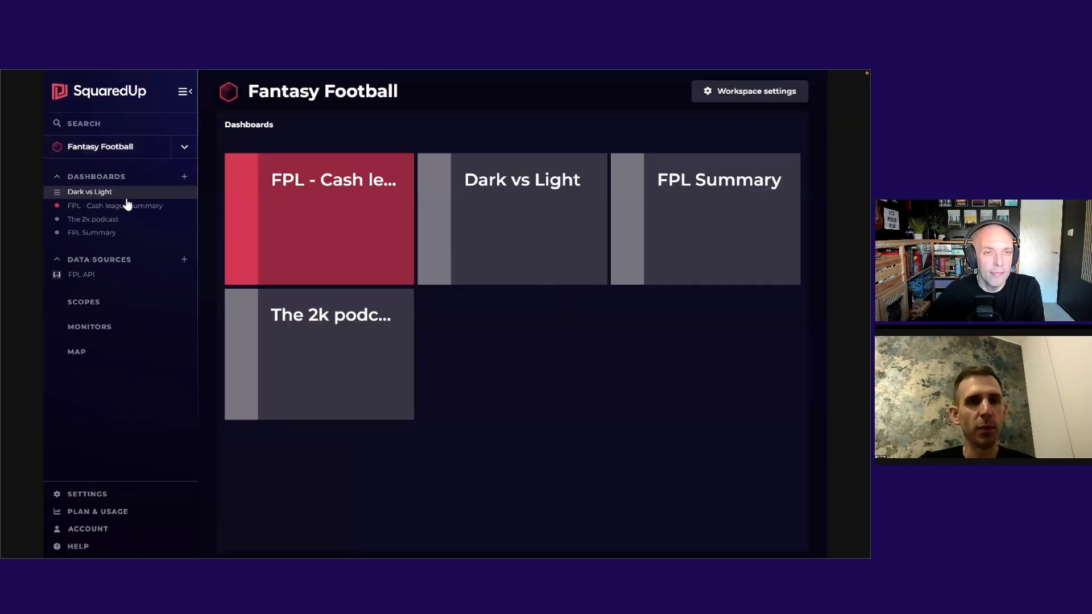
click(127, 205)
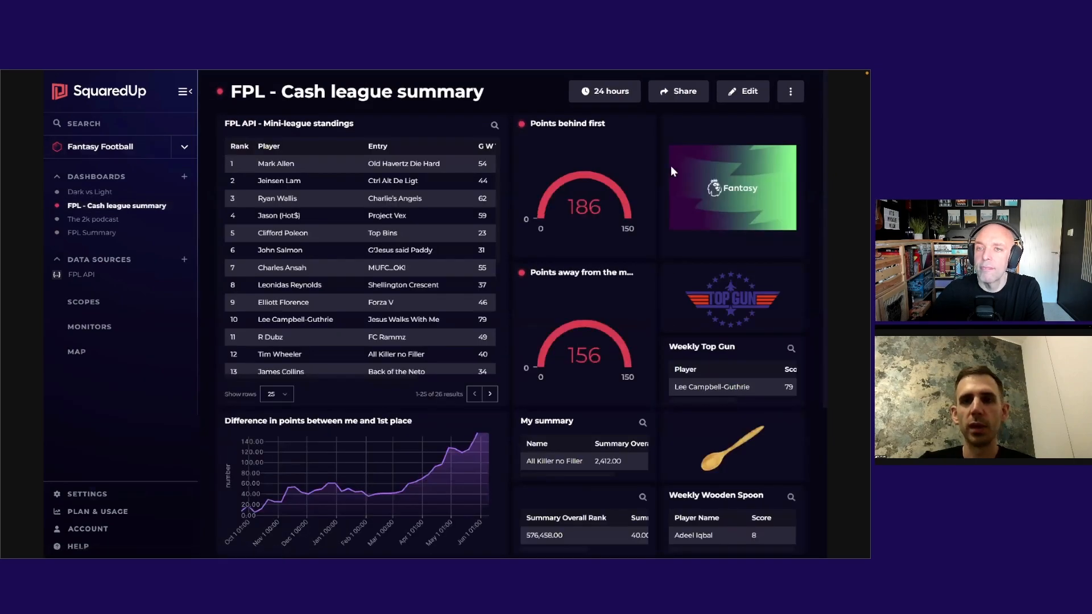
click(749, 98)
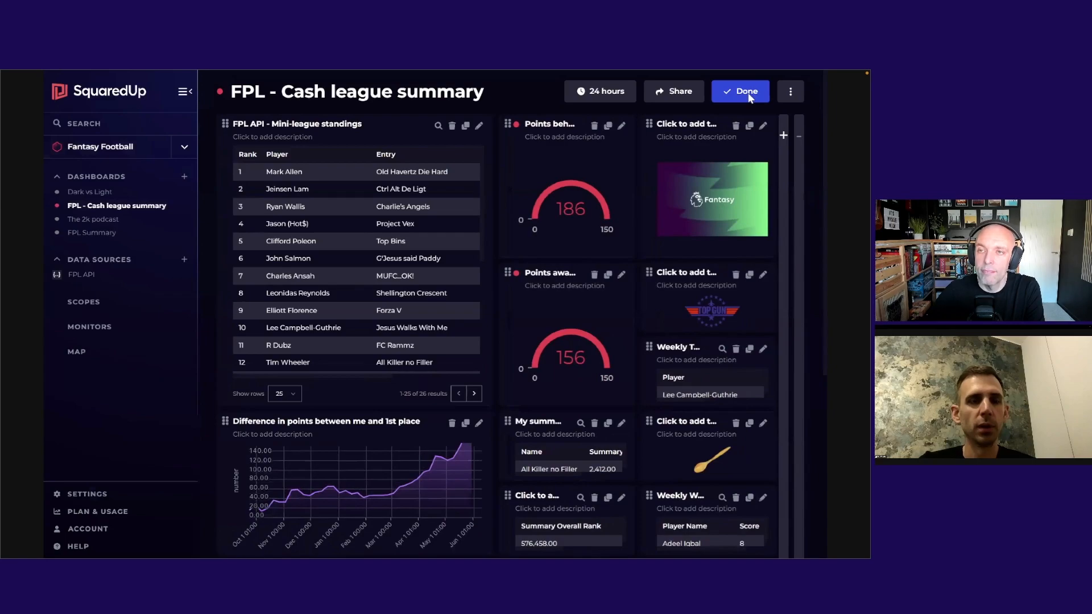
click(162, 106)
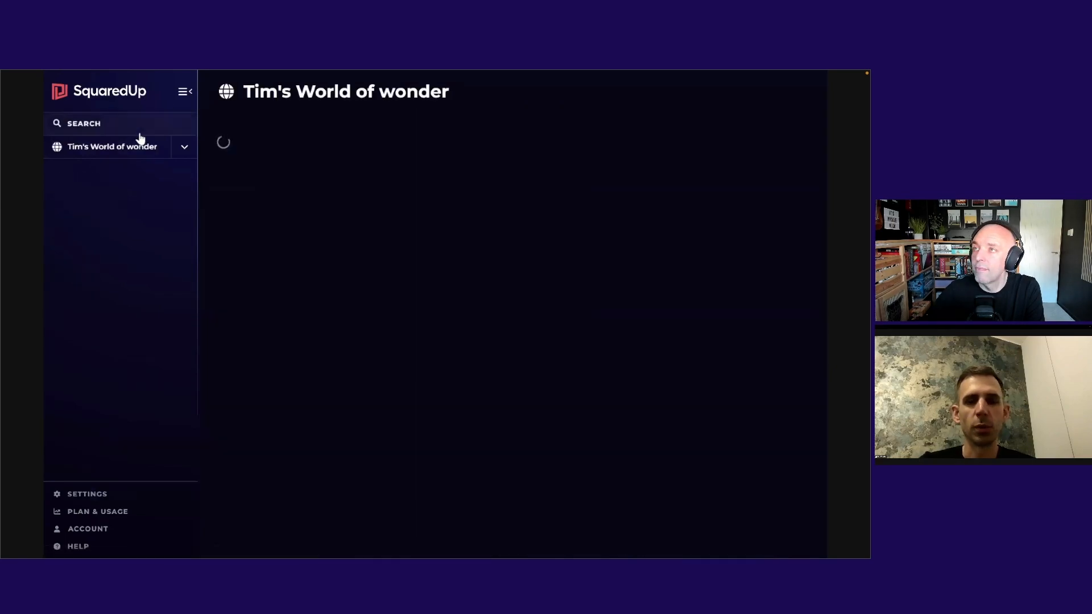
Step: Open the FPL - Cash league summary dashboard in the Fantasy Football workspace and edit its FPL API - Mini-league standings tile
click(183, 146)
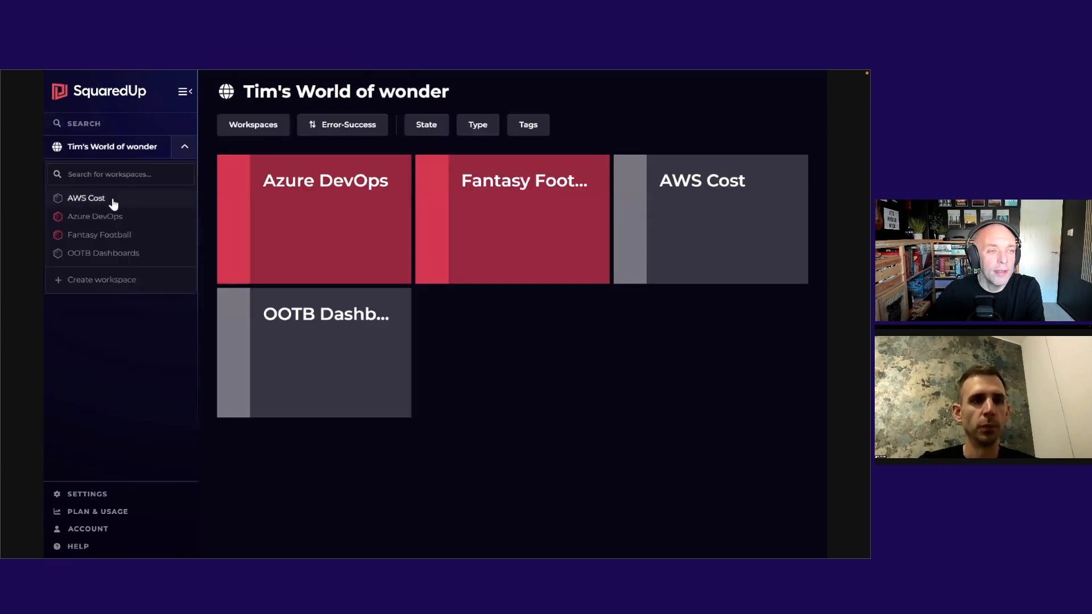
click(107, 239)
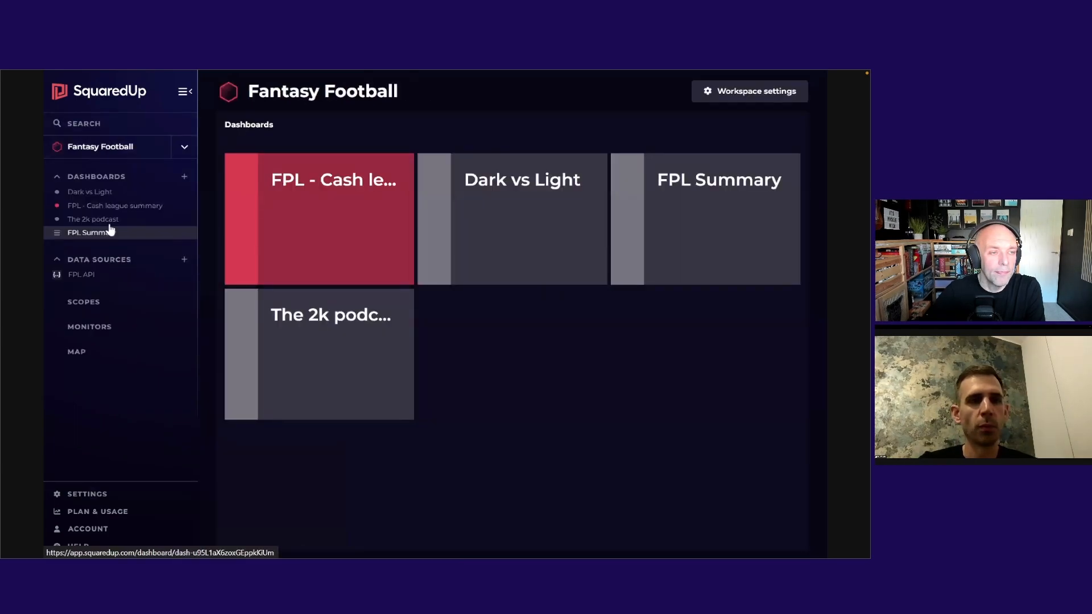
click(119, 206)
click(184, 92)
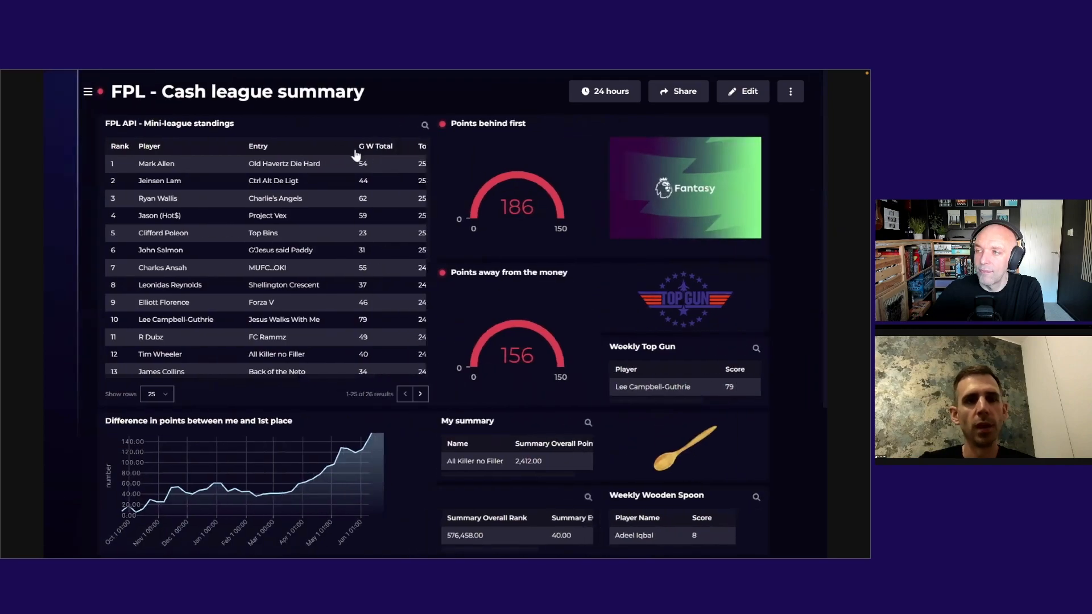
click(748, 98)
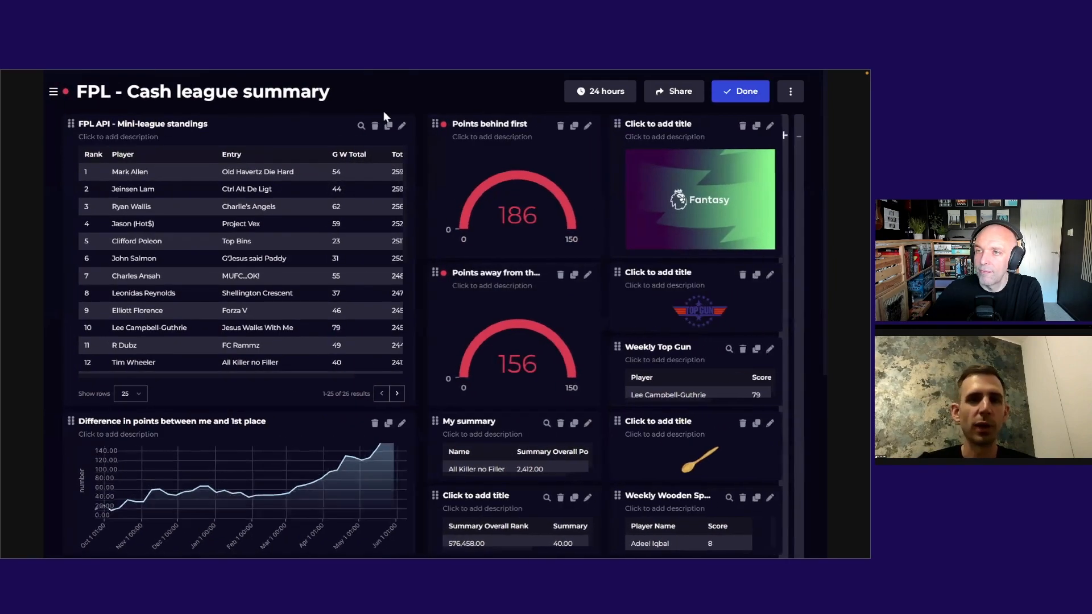
click(401, 126)
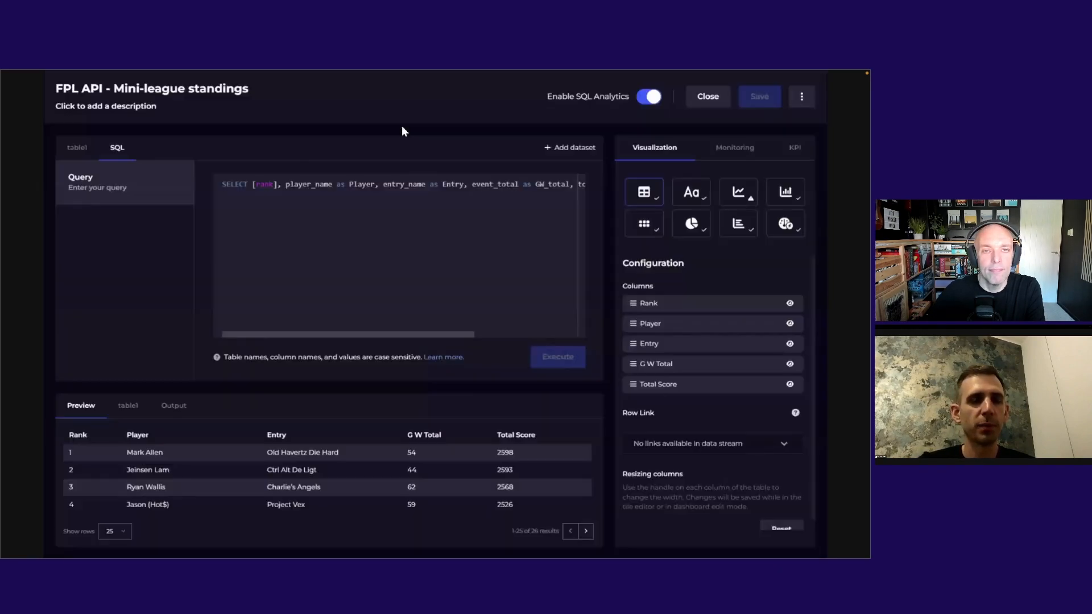
Step: Examine the table1 dataset's data stream and the league ID in its query's endpoint path
click(71, 146)
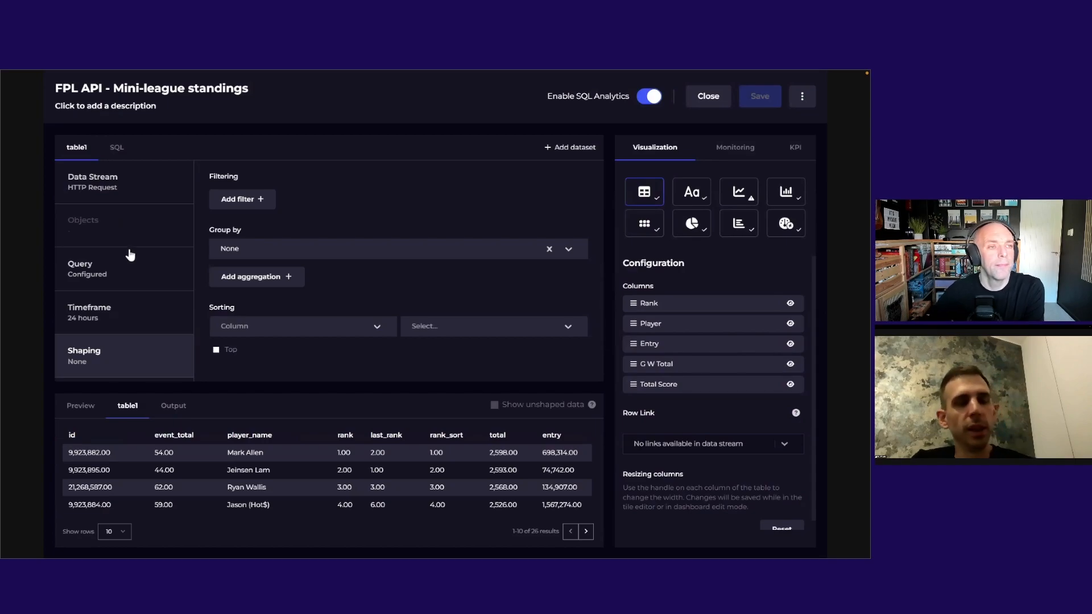
click(124, 201)
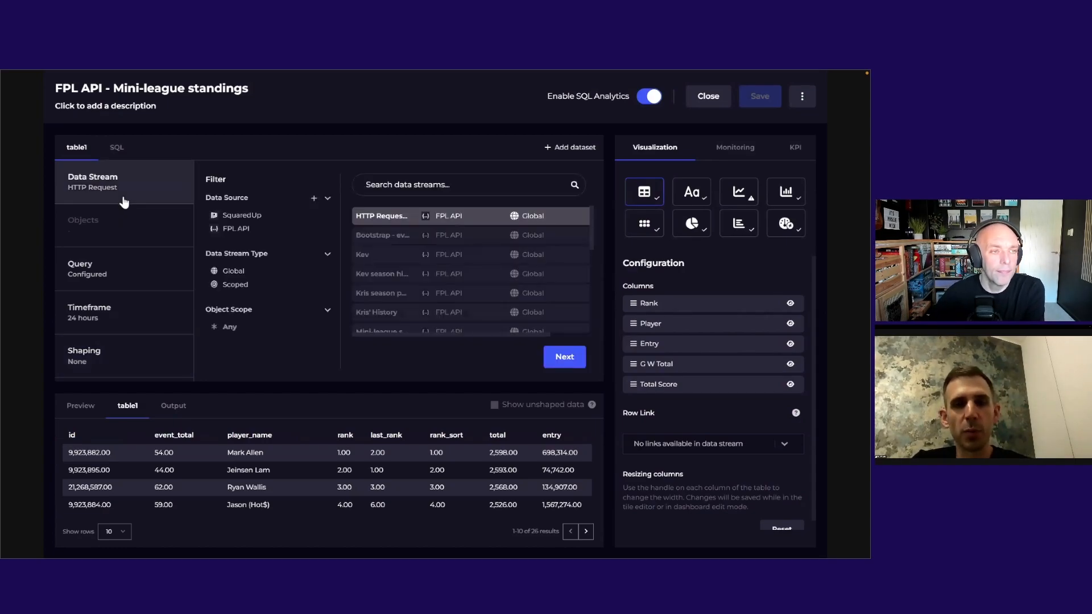
click(105, 273)
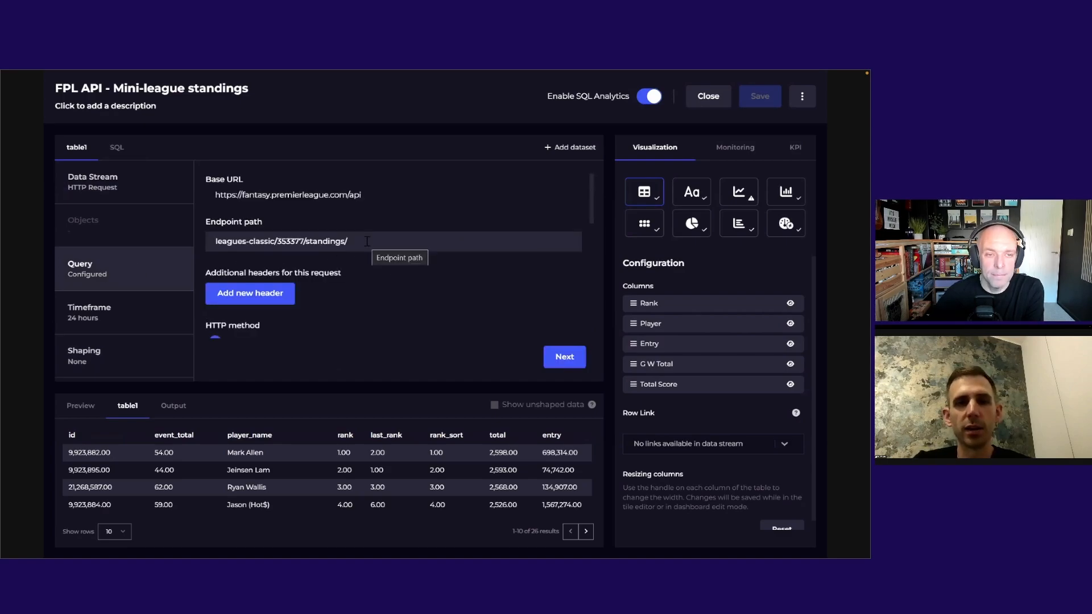
double_click(286, 239)
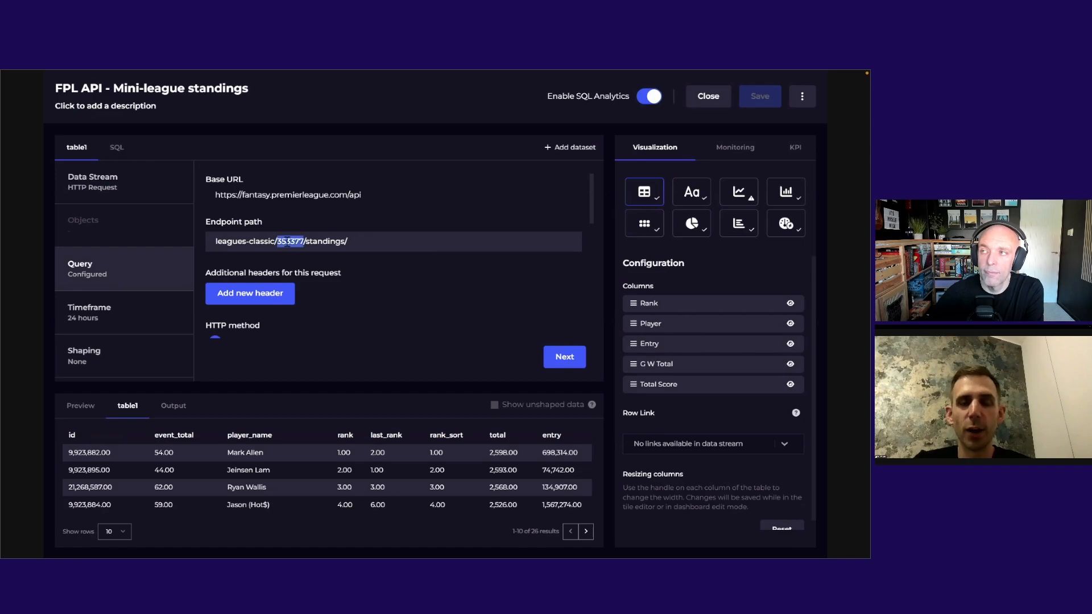
click(373, 245)
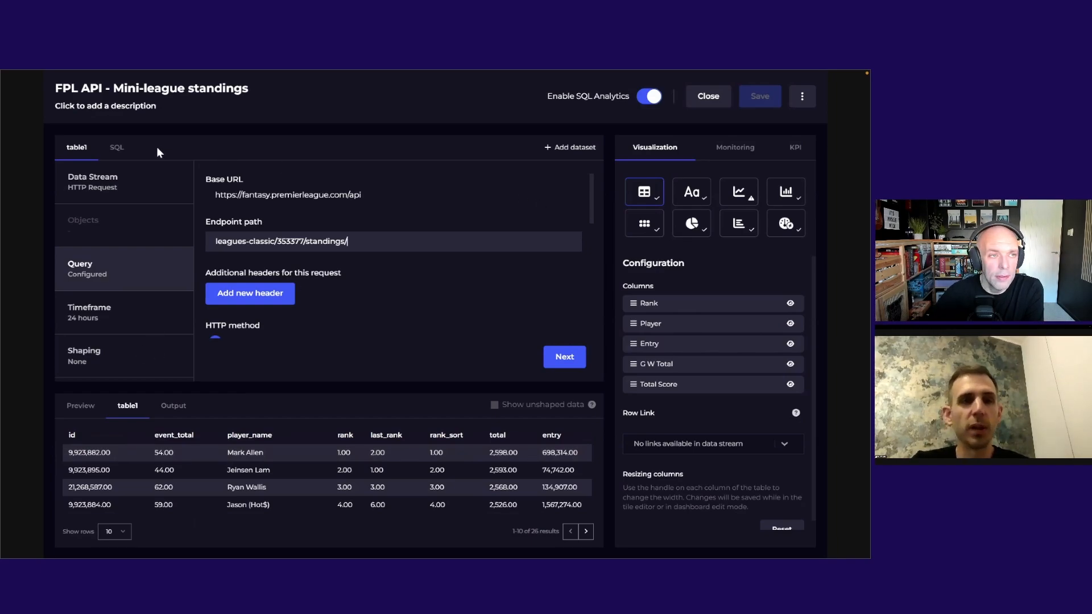
Step: Split the Mini-league standings SQL query onto separate lines before entry_name, event_total and total, and close the tile editor without saving
click(117, 149)
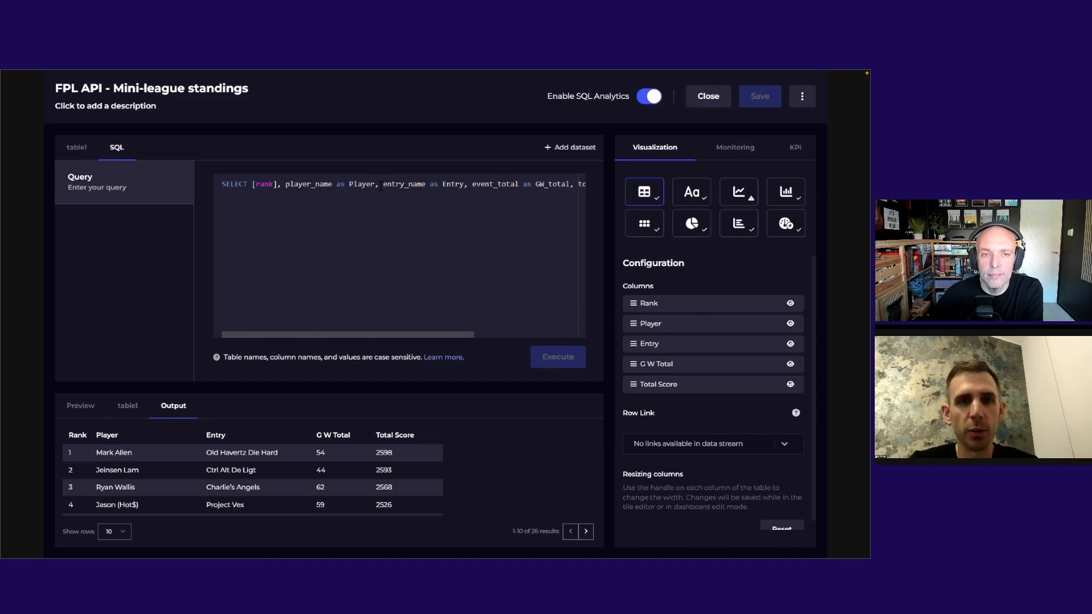
key(Return)
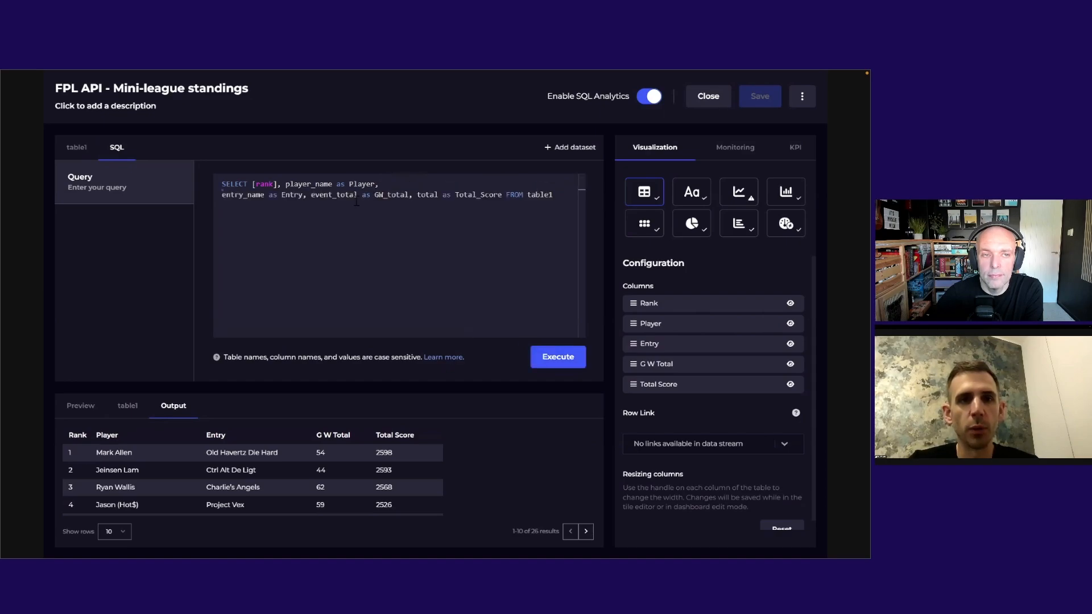
click(311, 194)
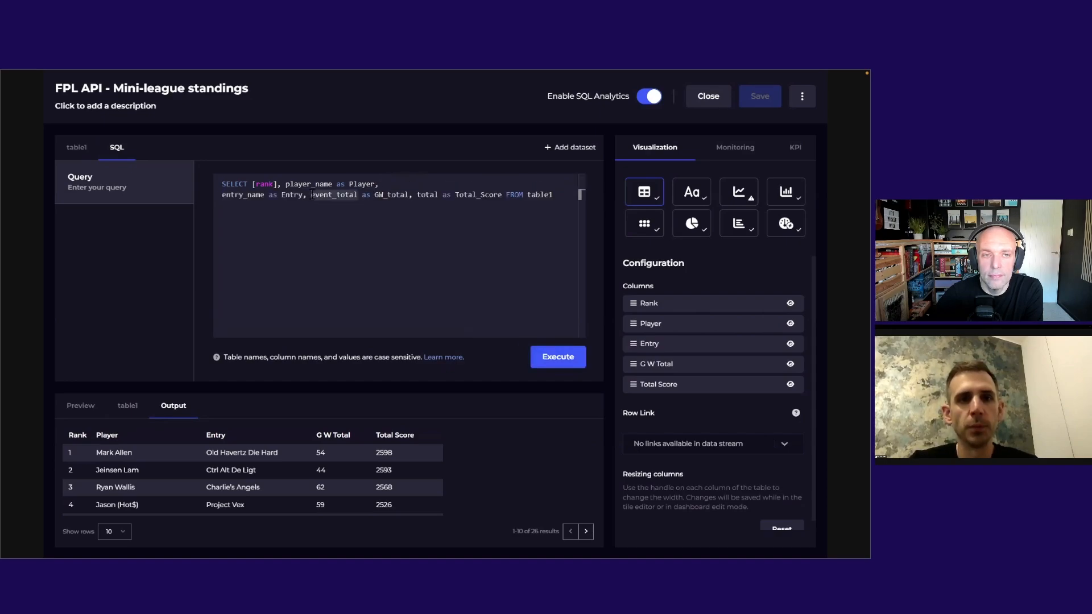
key(Return)
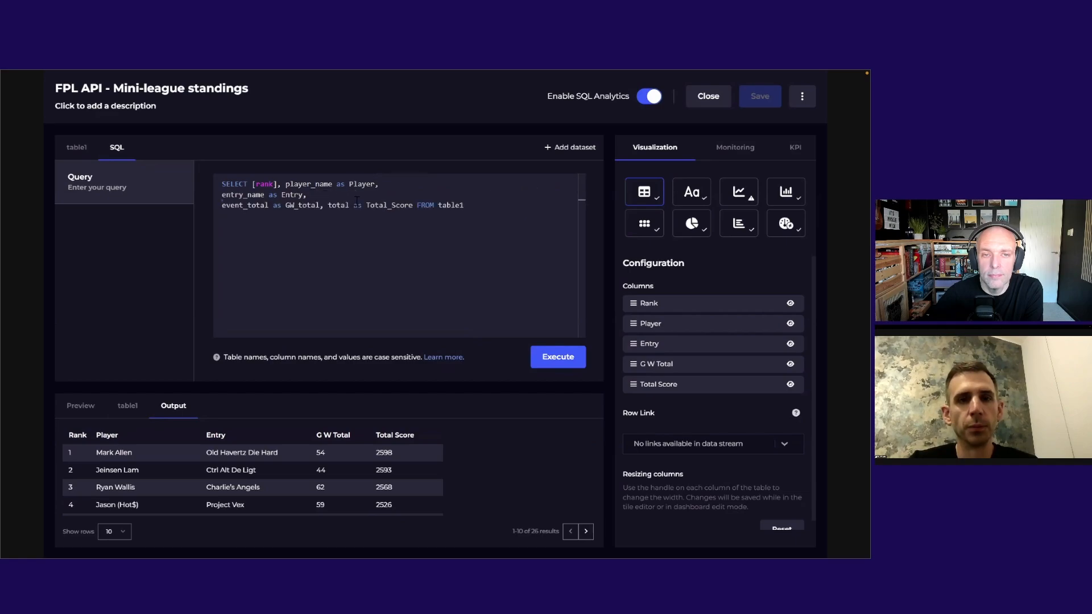
click(328, 206)
key(Return)
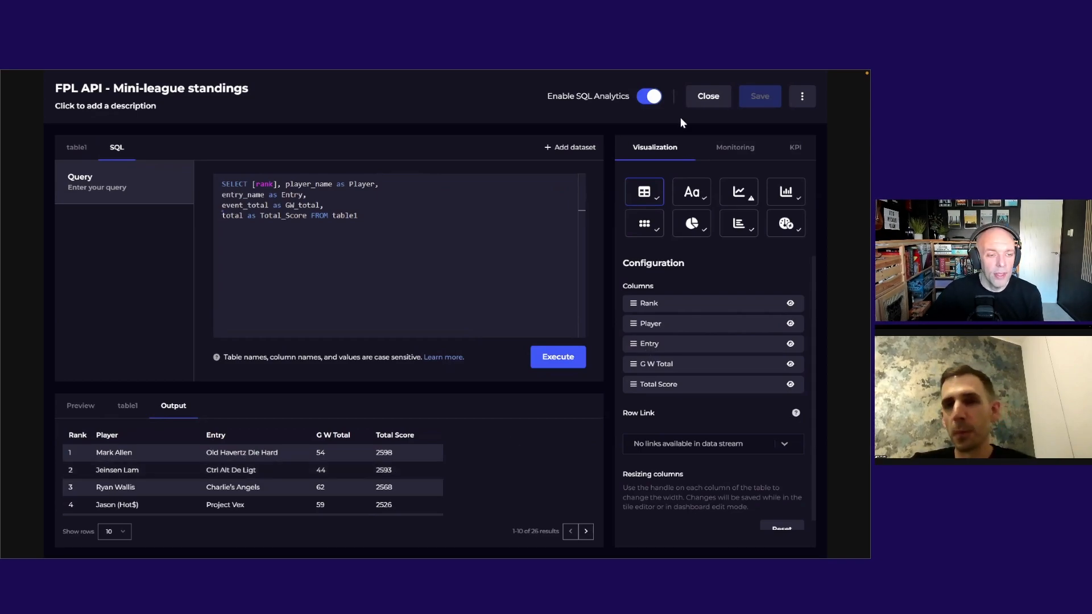
click(708, 97)
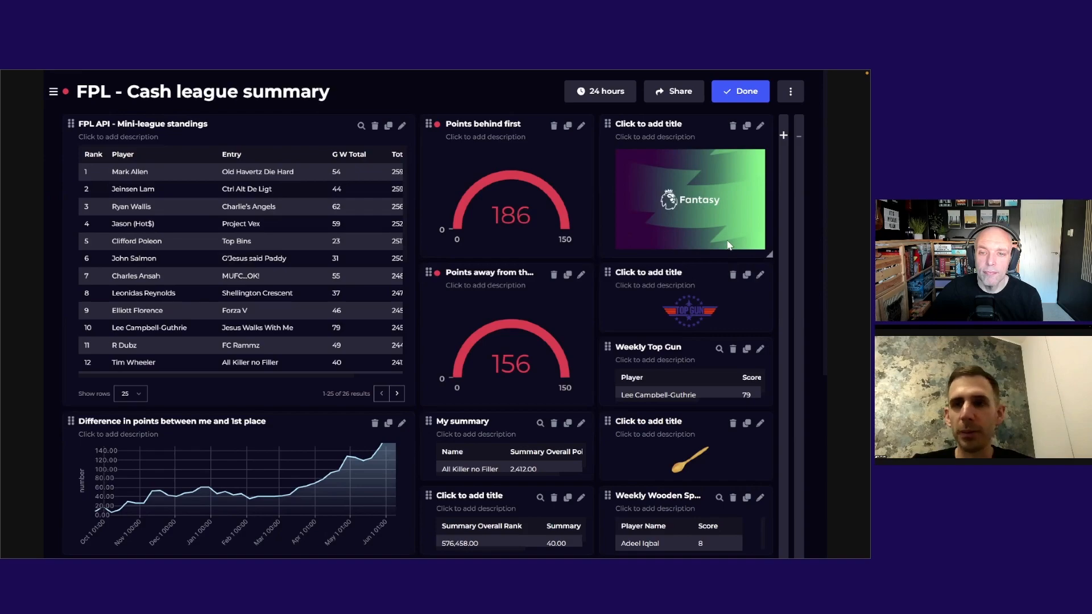
Step: Open the Difference in points between me and 1st place tile for editing and examine table1's query and table2's data
scroll(825, 280, down, 3)
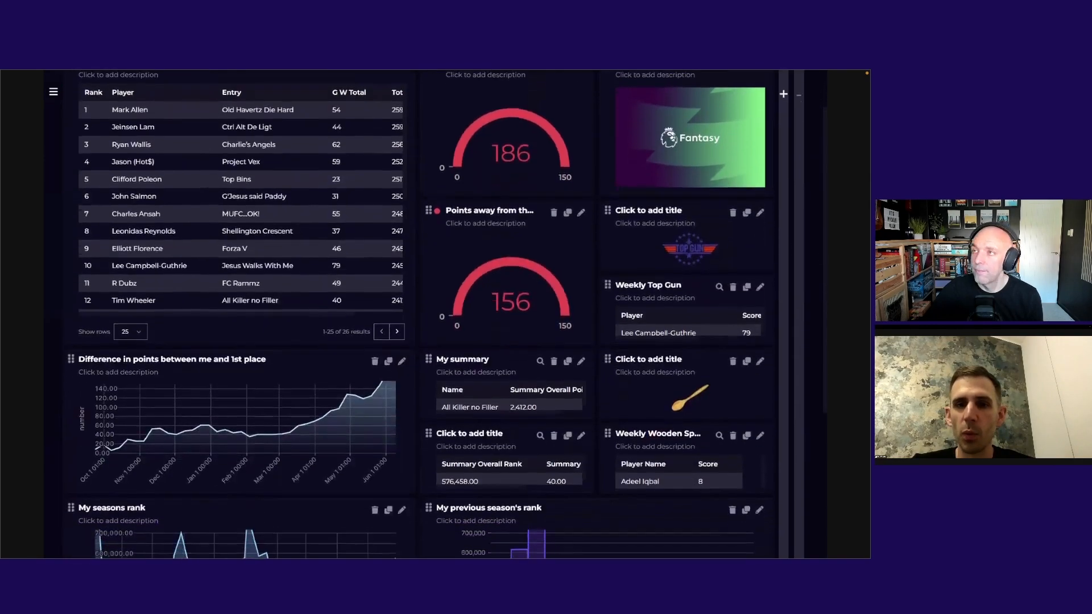
scroll(443, 312, down, 2)
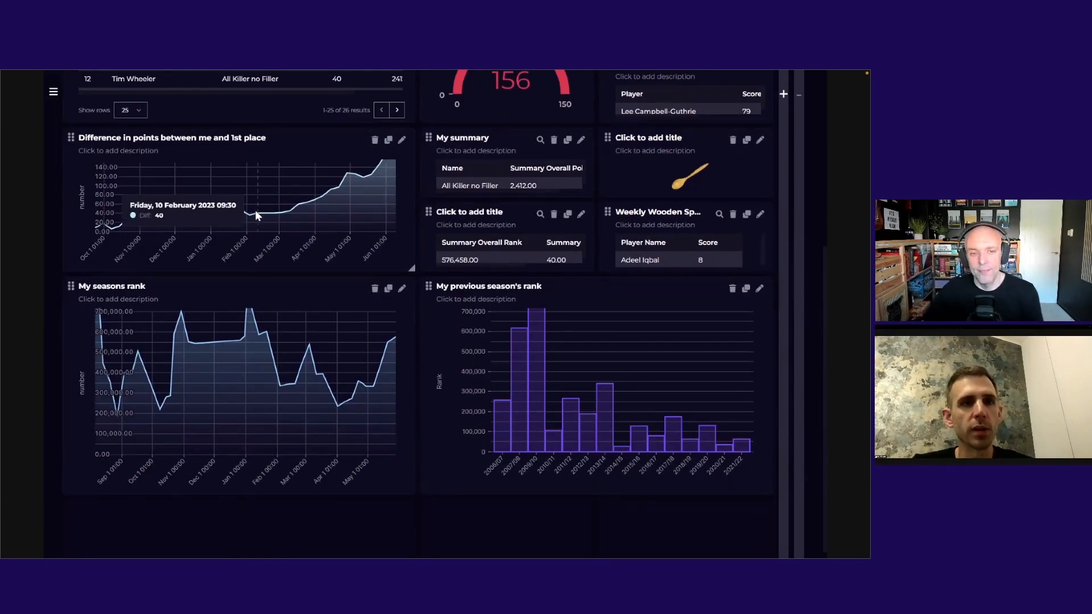
click(402, 140)
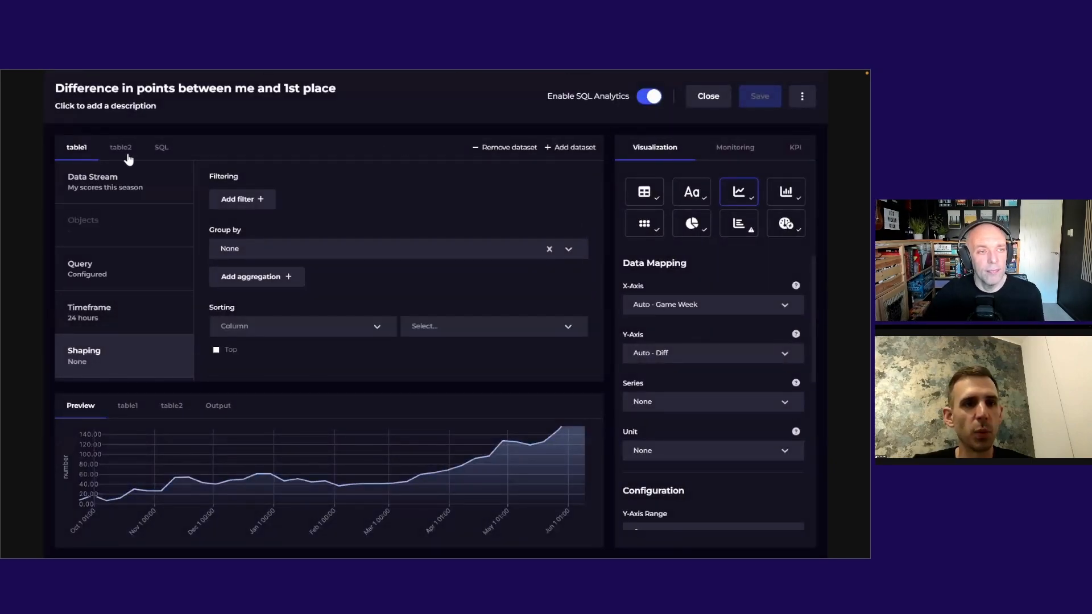
mouse_move(84, 153)
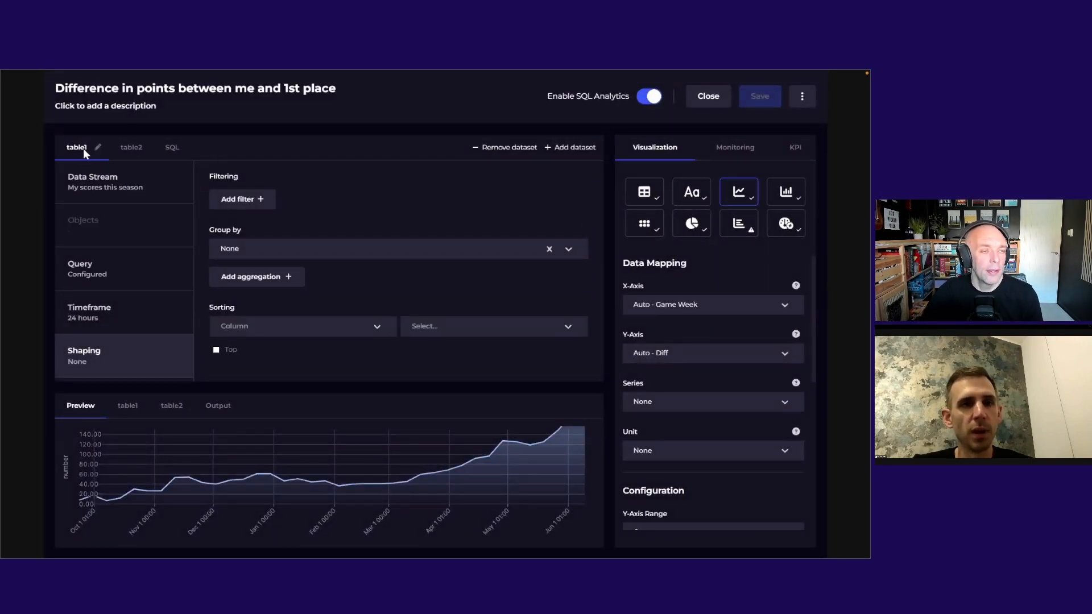
click(94, 275)
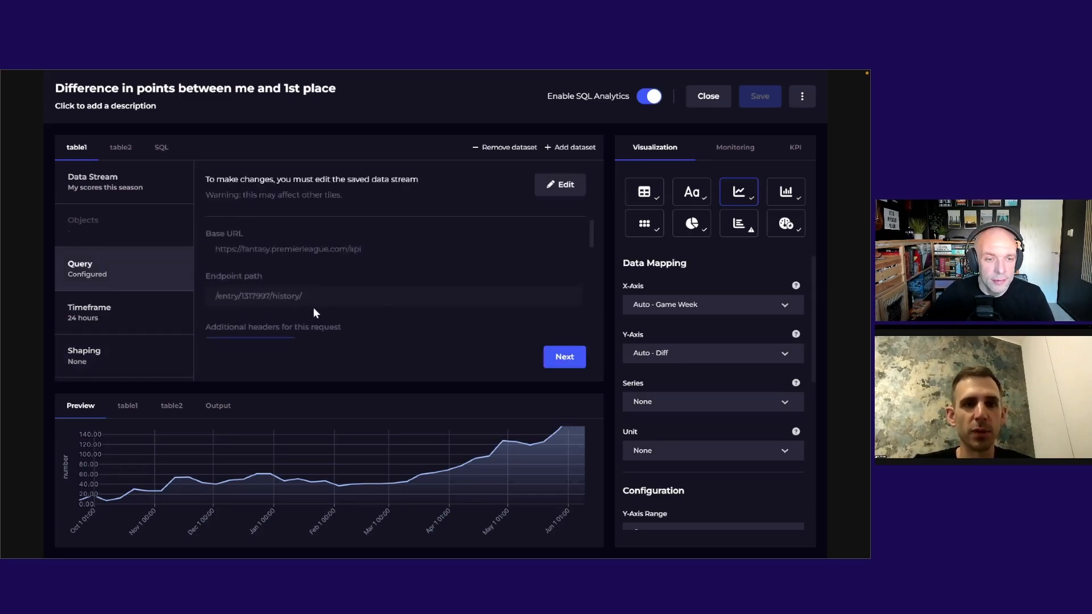
click(120, 148)
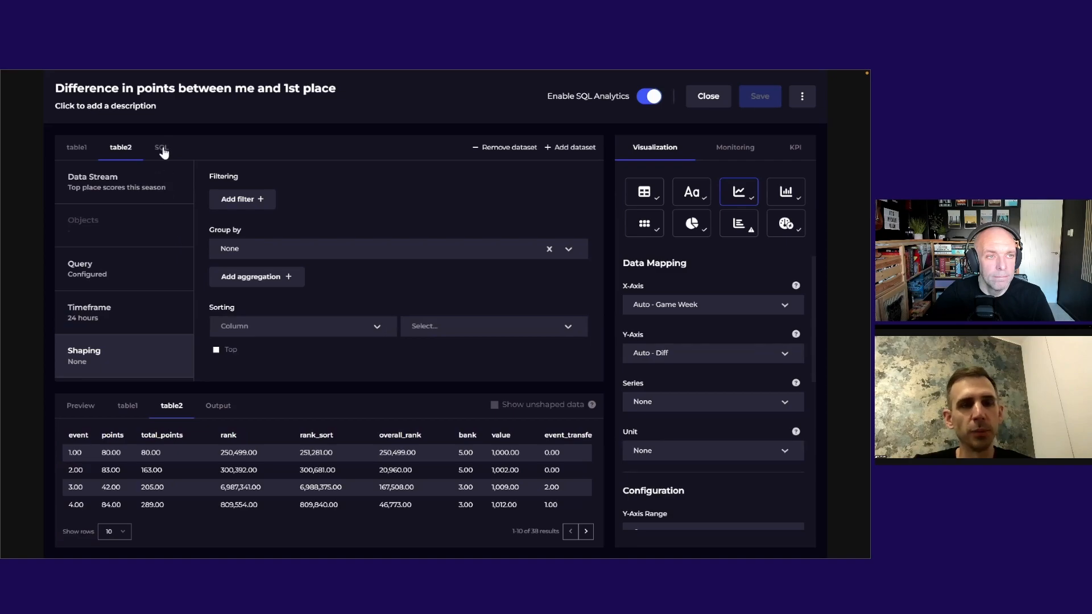
Step: Examine the tile's SQL join of table1 and table2, including the total_points subtraction and event interval, and close the editor
click(162, 149)
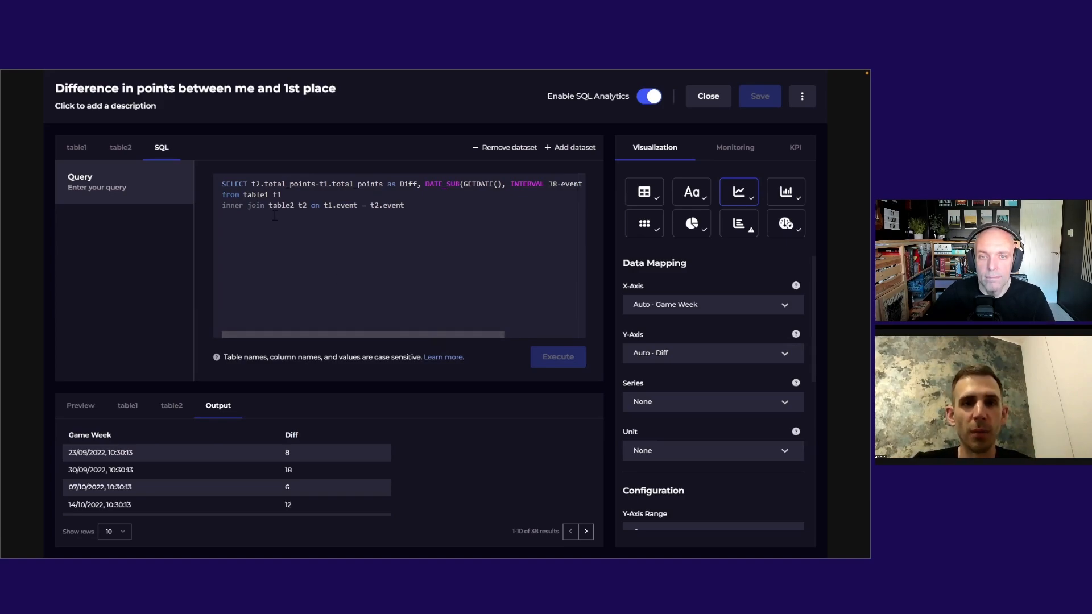
drag(252, 183, 385, 187)
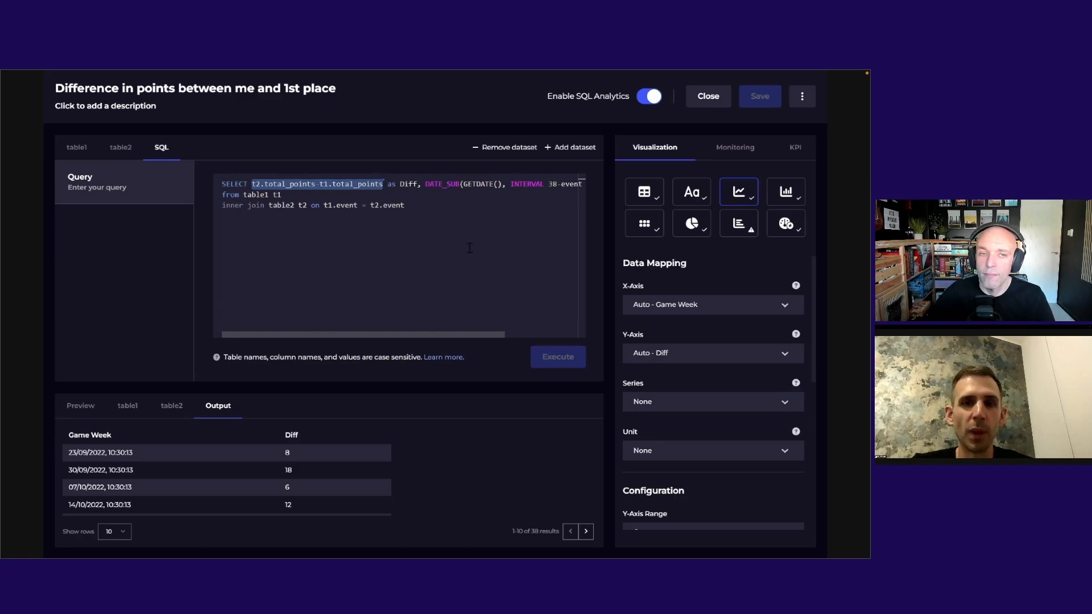
click(508, 303)
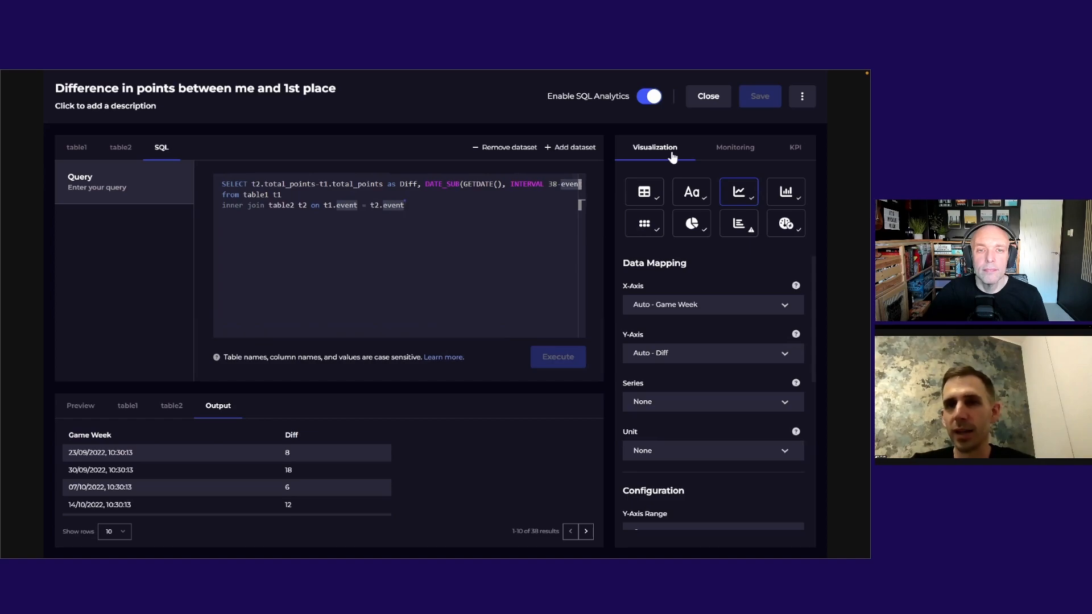
click(708, 98)
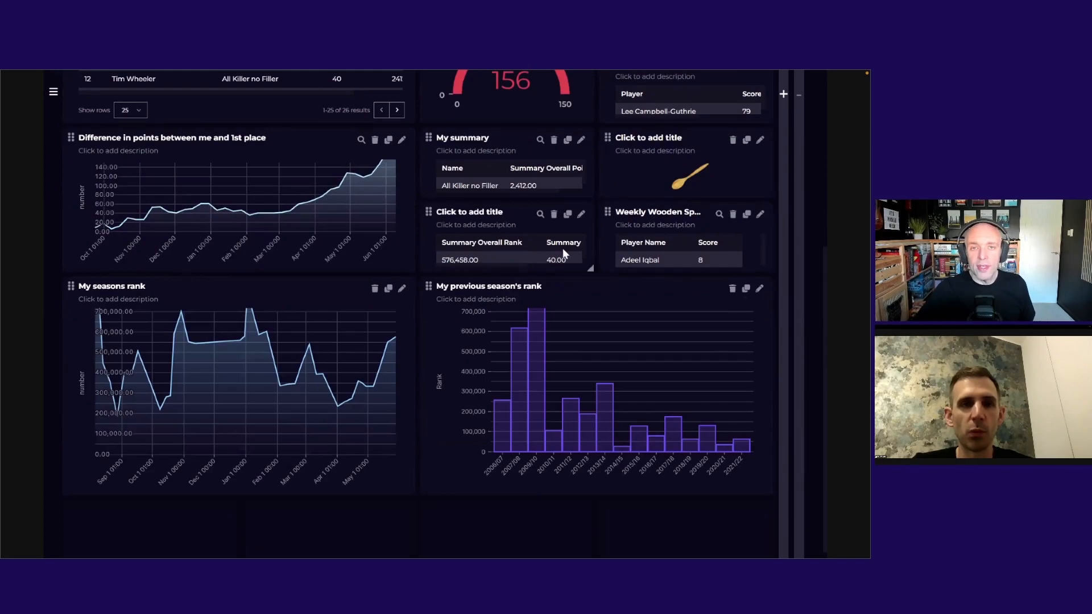
Step: Open the Points behind first tile for editing and examine table1's query, shaping and returned data, plus the SQL output
scroll(826, 250, up, 3)
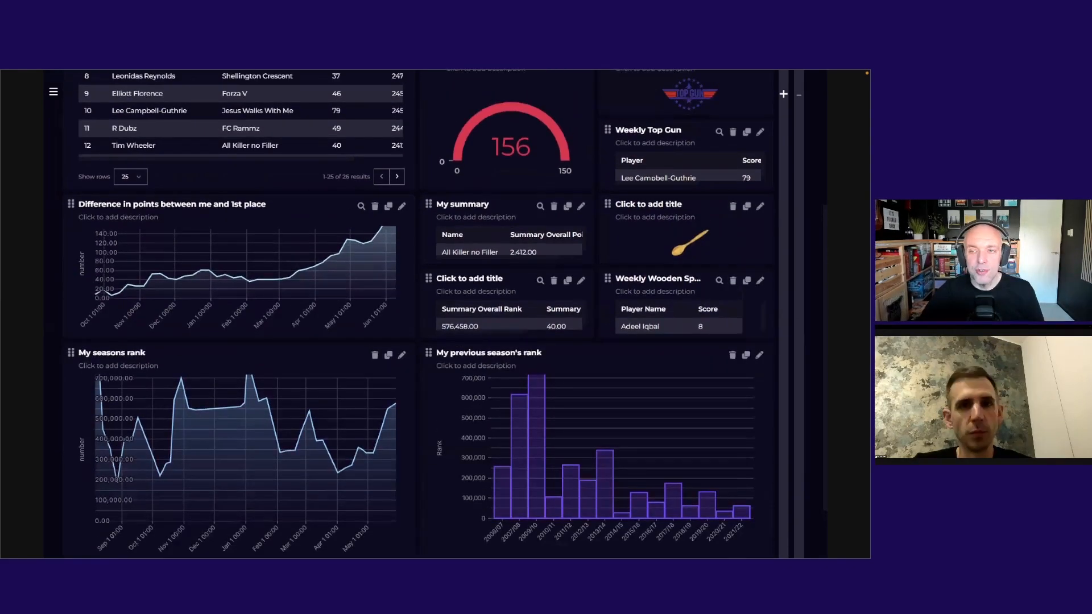
scroll(826, 250, up, 3)
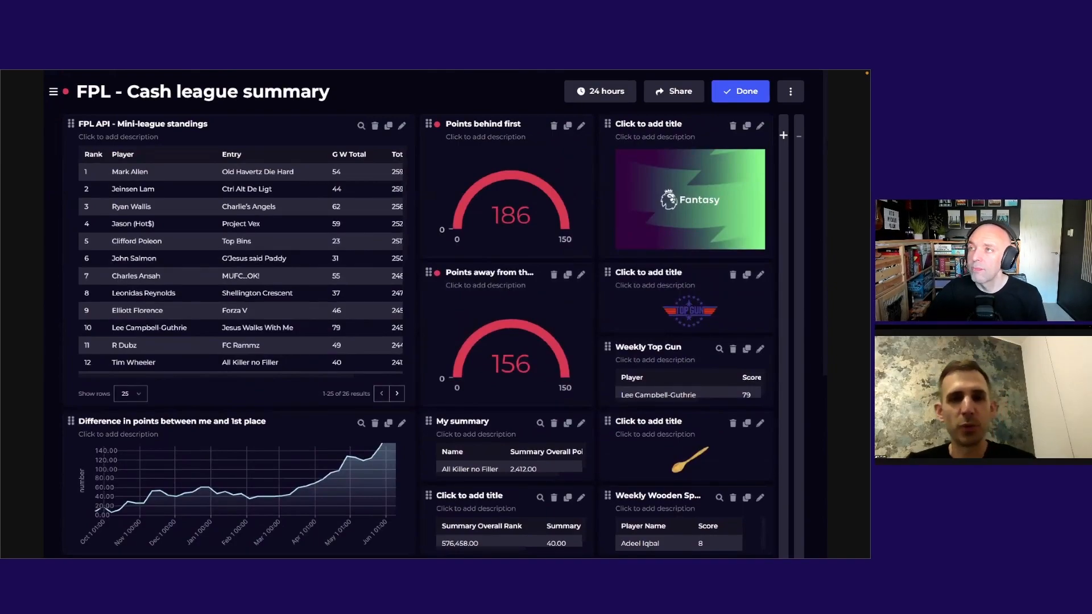
click(581, 126)
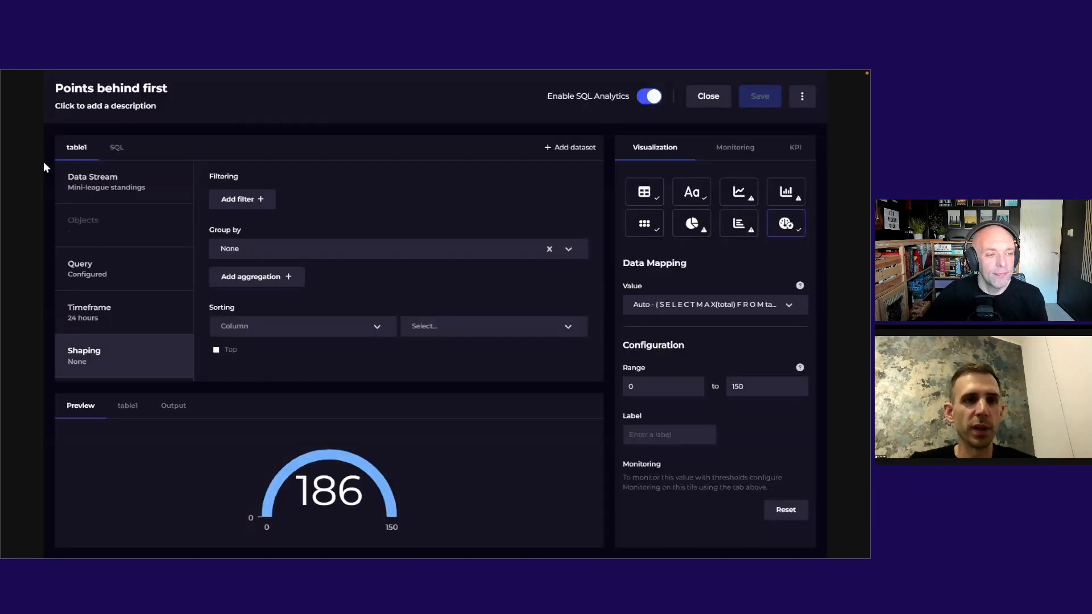
click(125, 285)
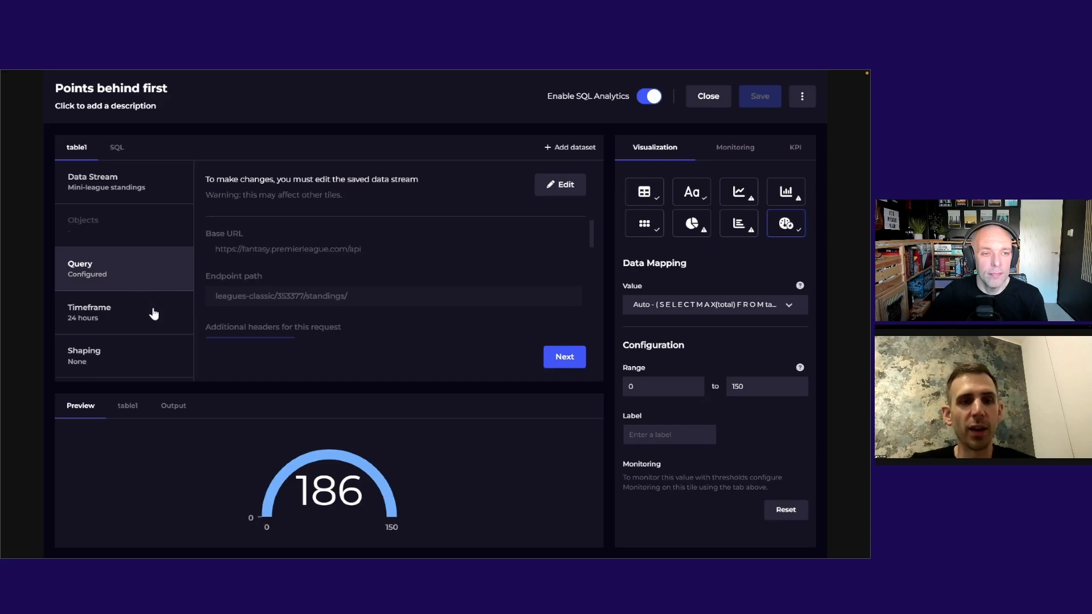
click(109, 352)
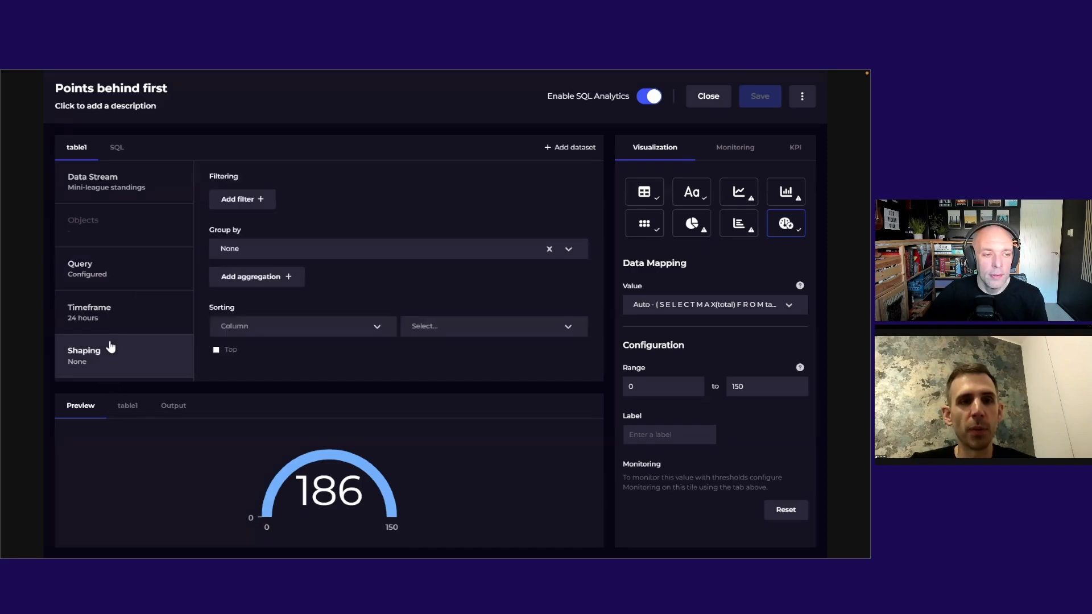
click(127, 406)
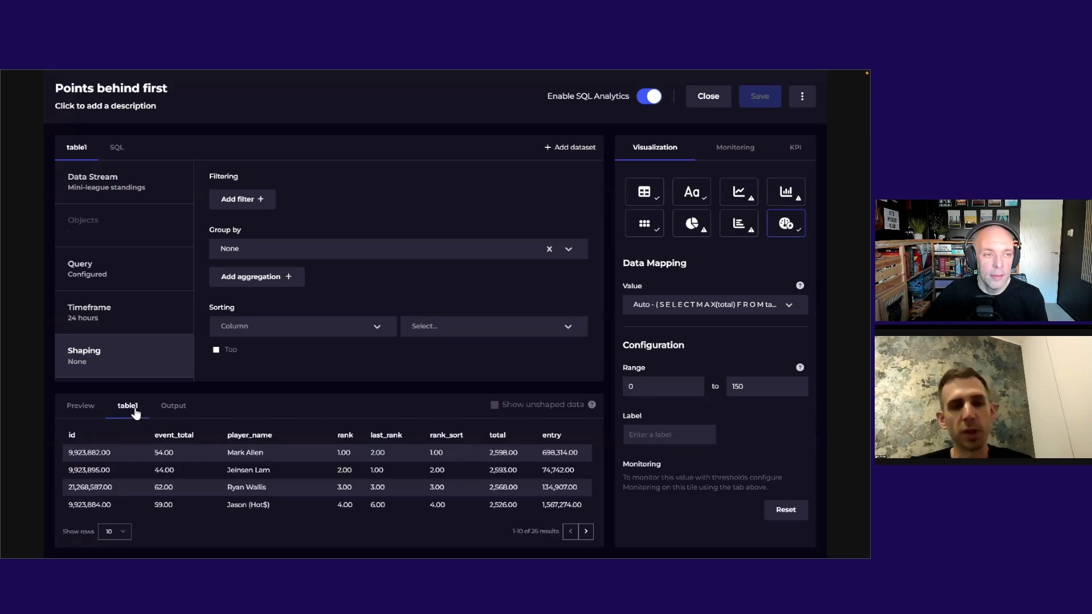
click(170, 408)
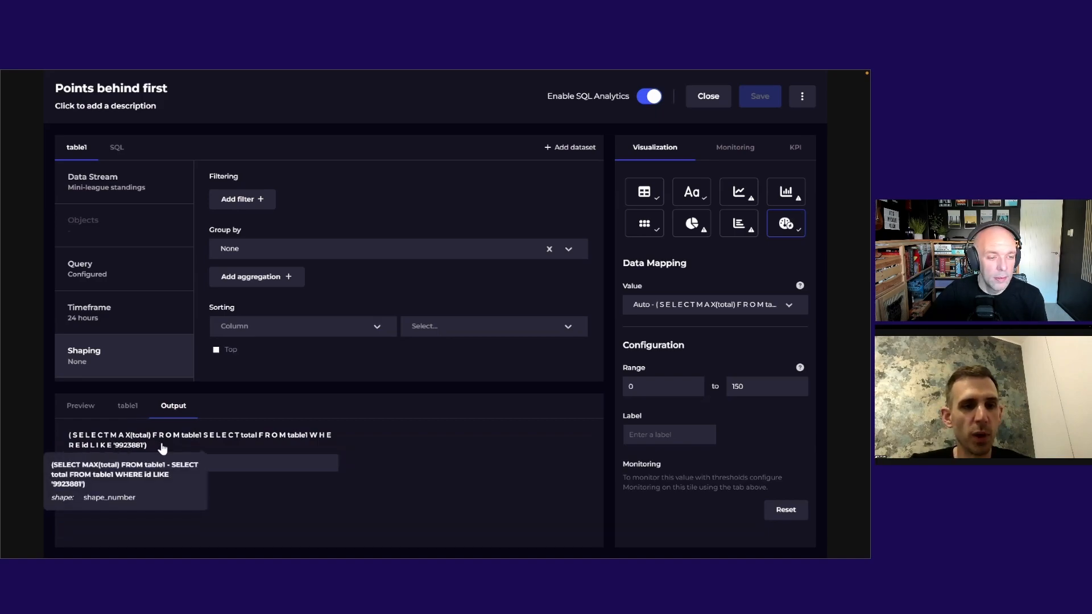
Step: Examine the SQL query behind Points behind first, including its id filter, resulting output value and gauge preview
click(115, 147)
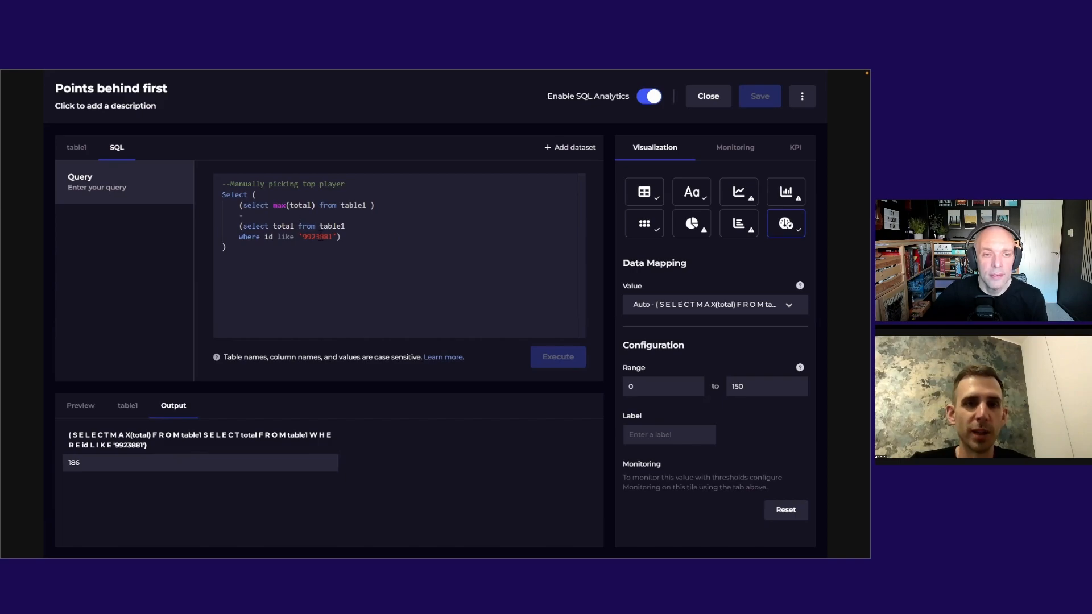
double_click(321, 237)
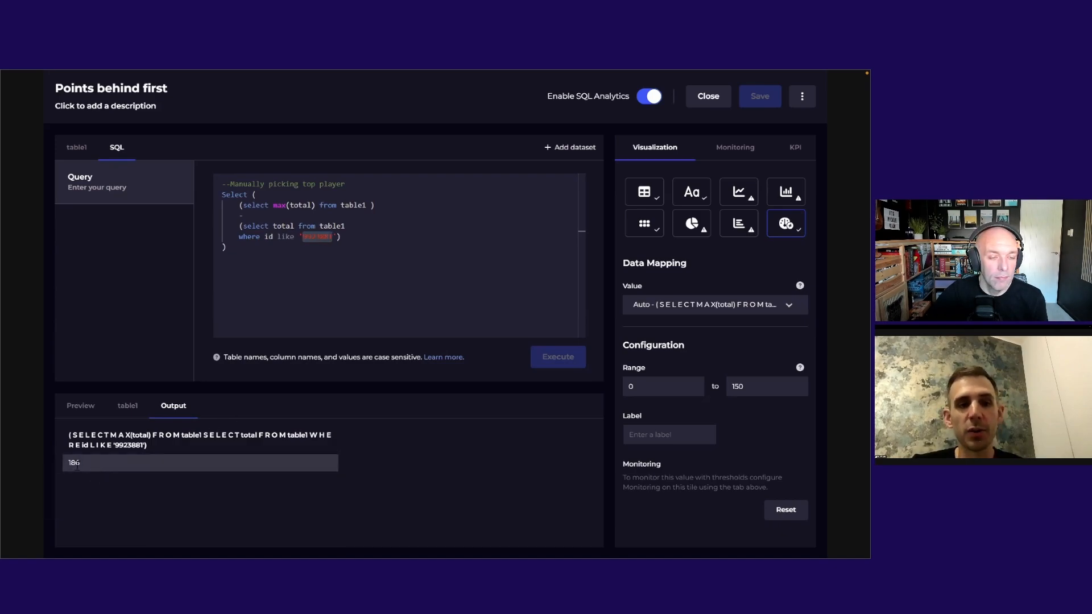
drag(94, 462, 61, 469)
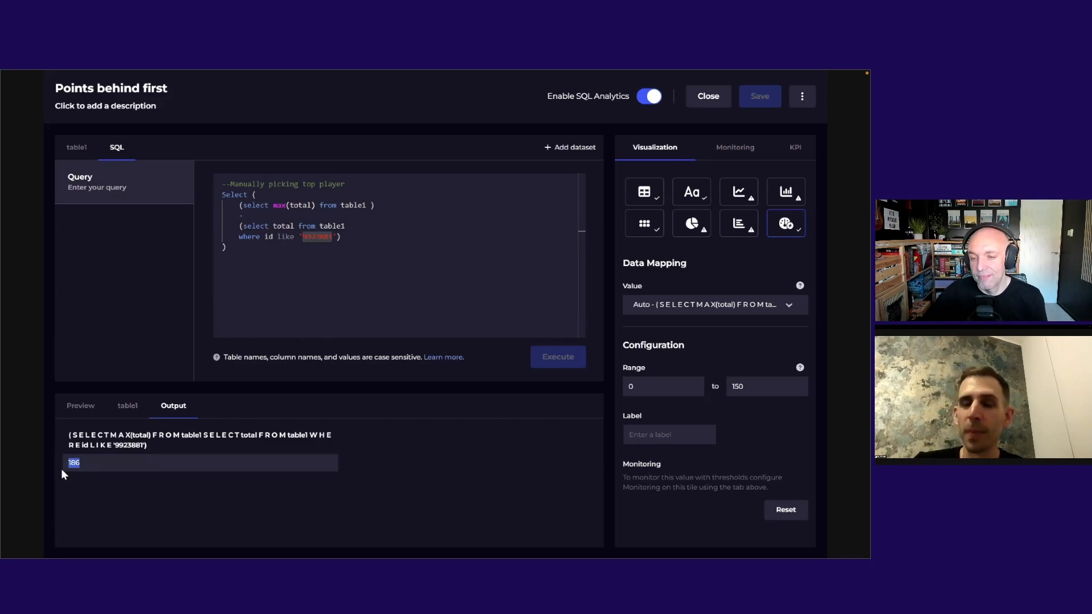
click(76, 408)
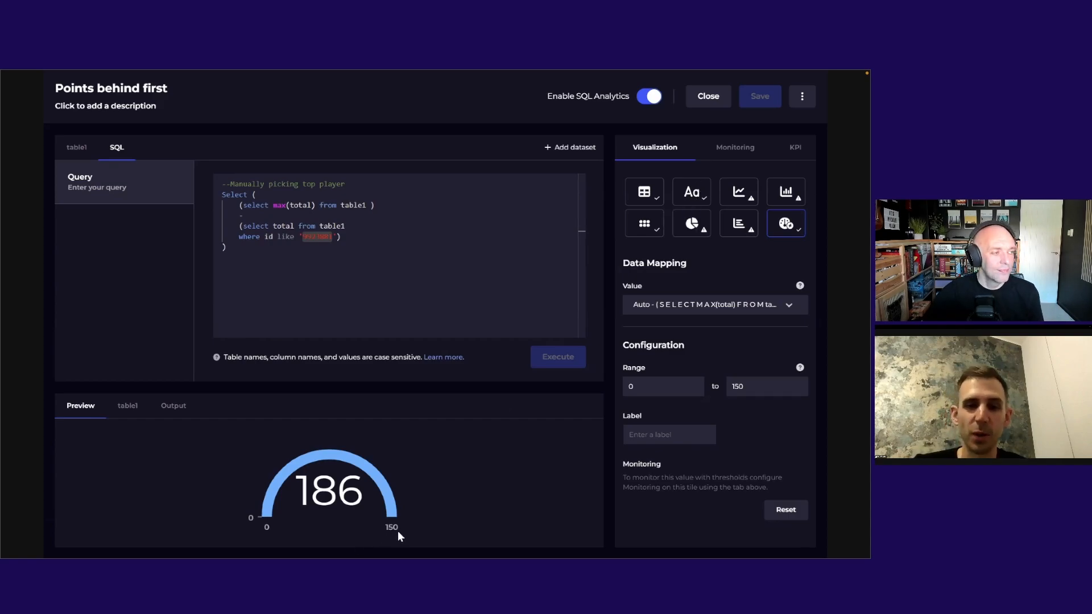
Step: Examine the tile's threshold monitoring settings and available columns, close the tile editor and finish editing the dashboard
click(731, 147)
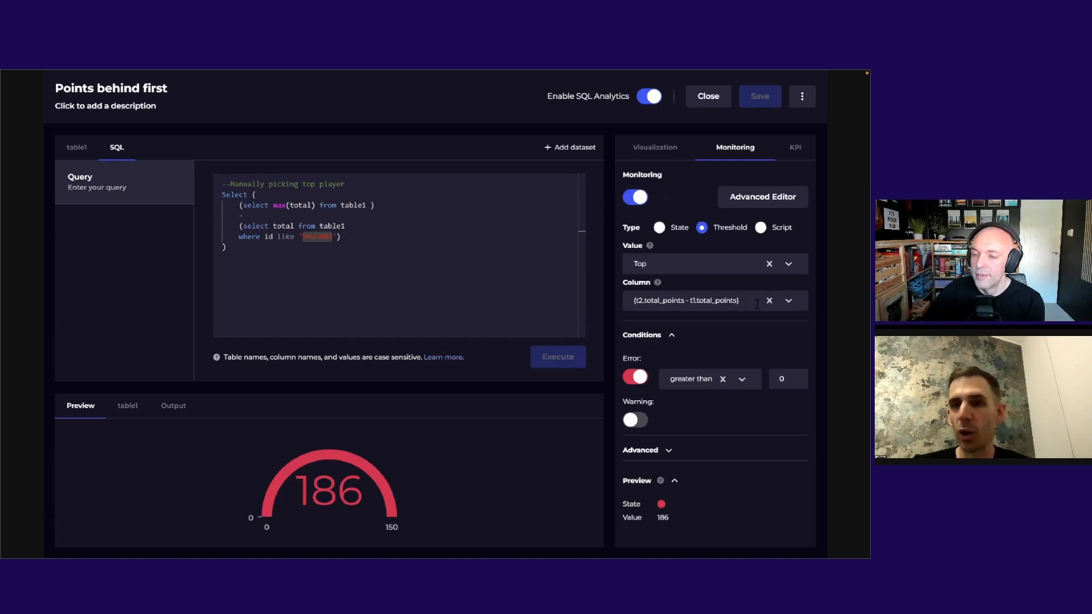
click(789, 302)
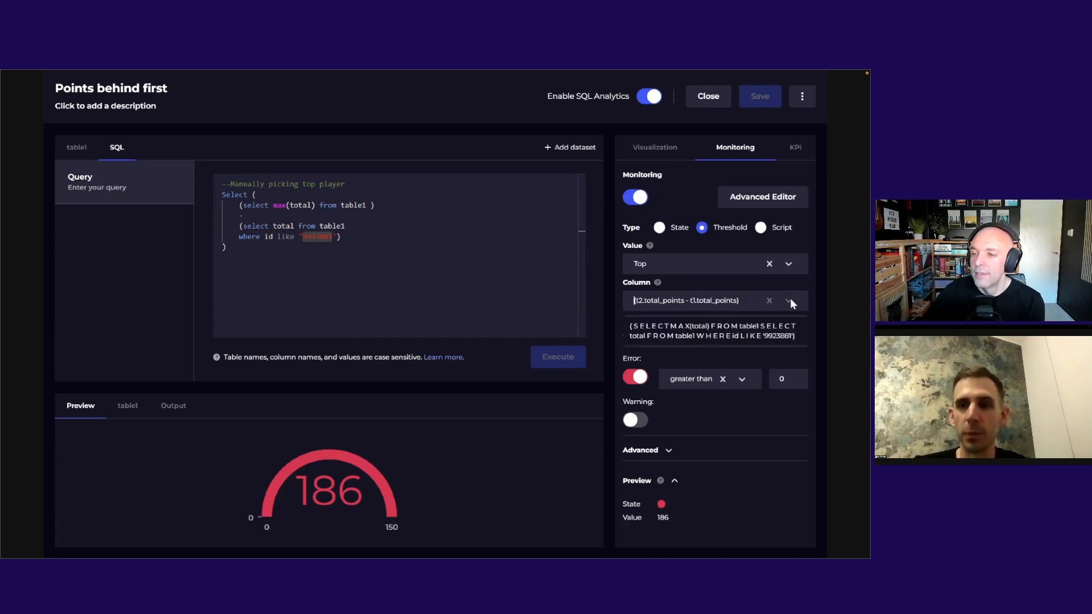
click(788, 301)
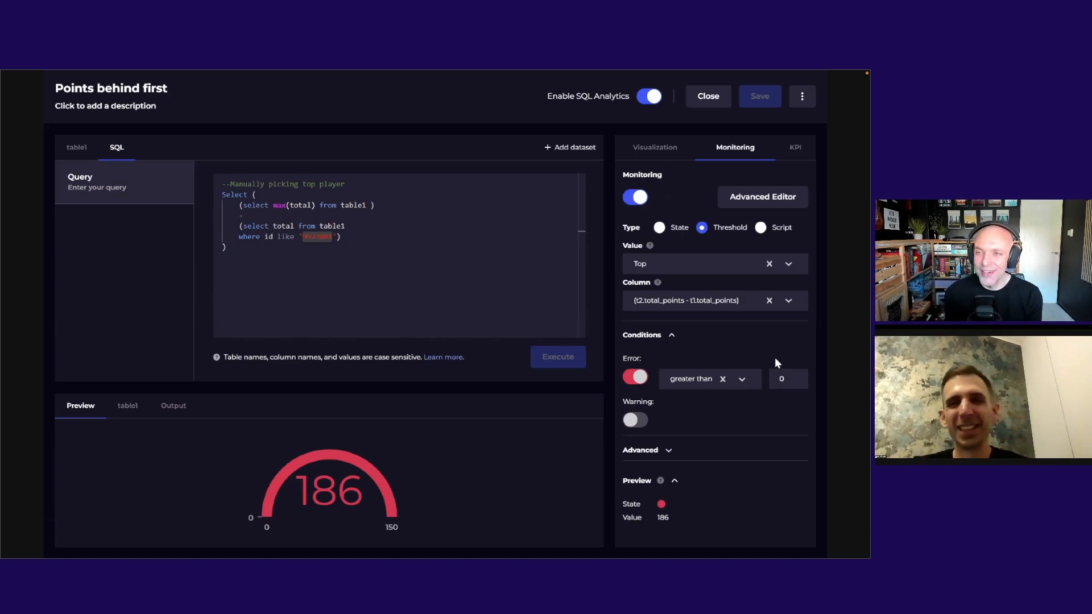
click(707, 100)
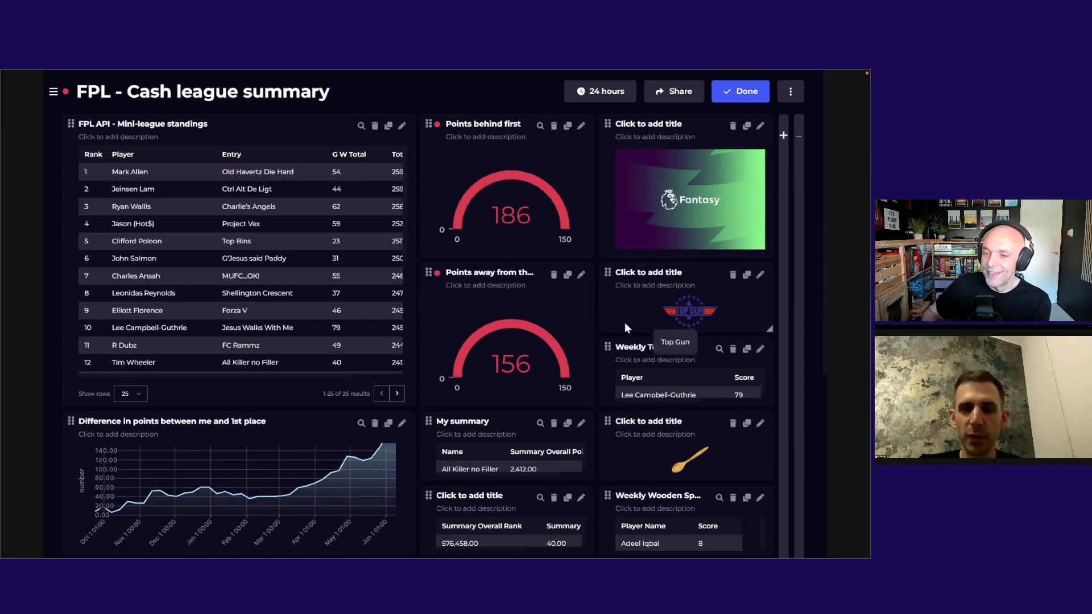
click(745, 101)
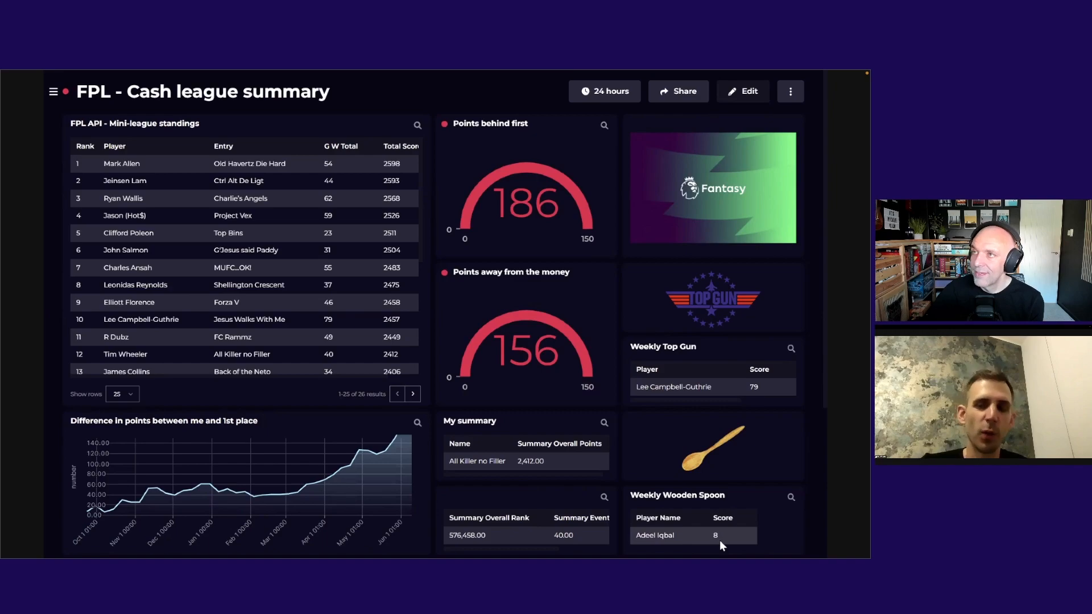
Step: Open The 2k podcast dashboard in the Fantasy Football workspace, collapse the navigation and view its season charts
click(52, 93)
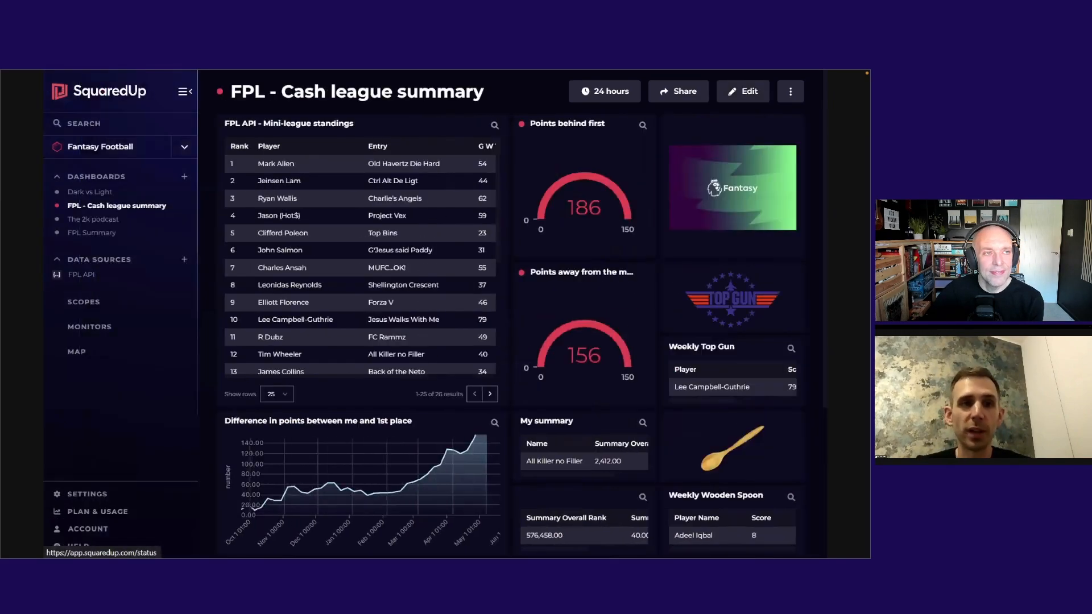
click(94, 219)
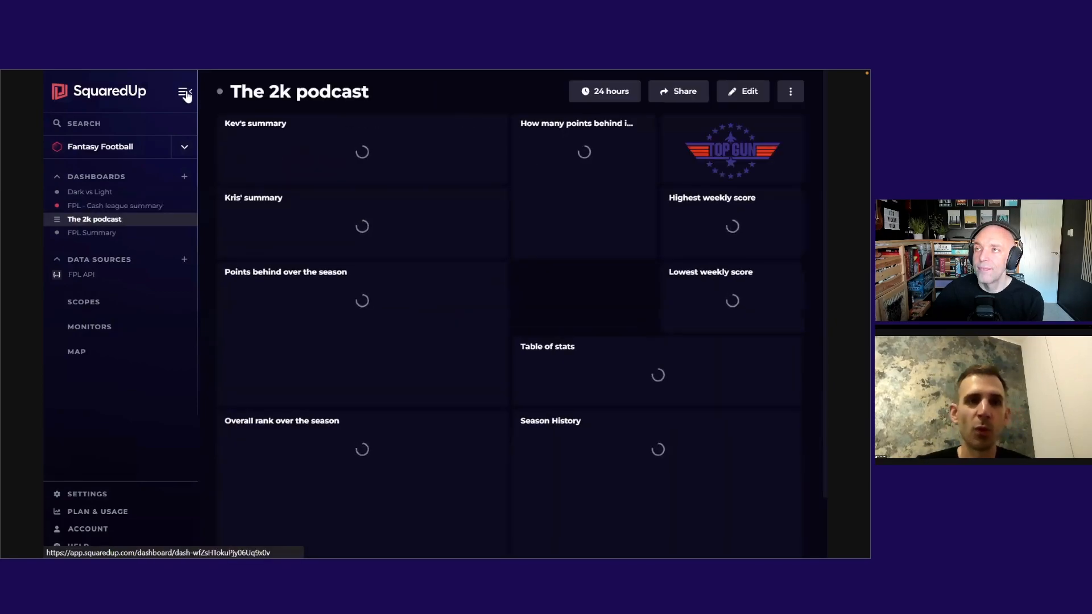
click(185, 93)
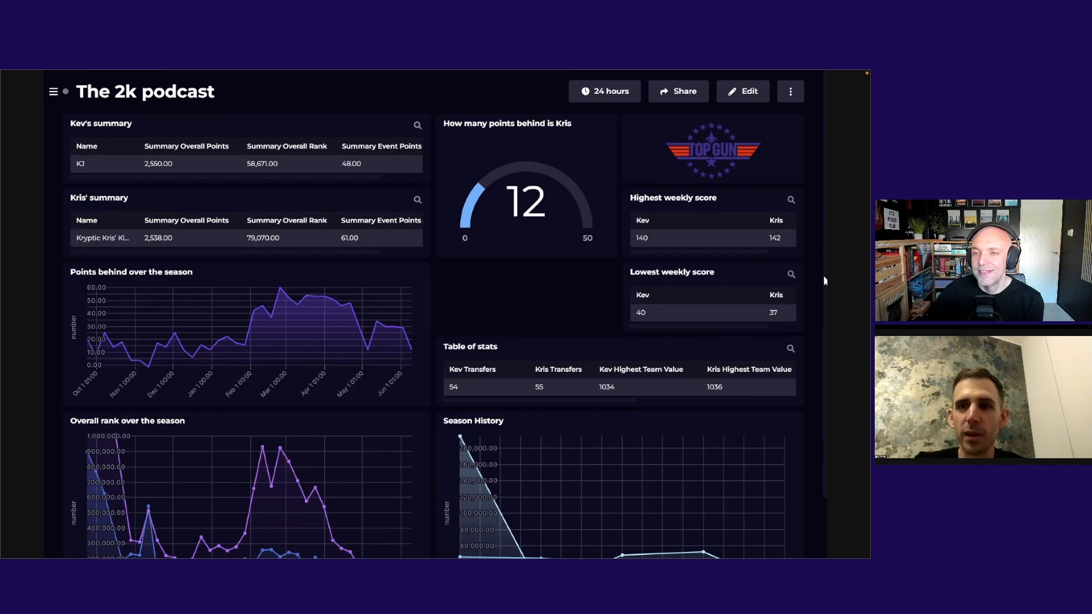
drag(823, 282, 825, 363)
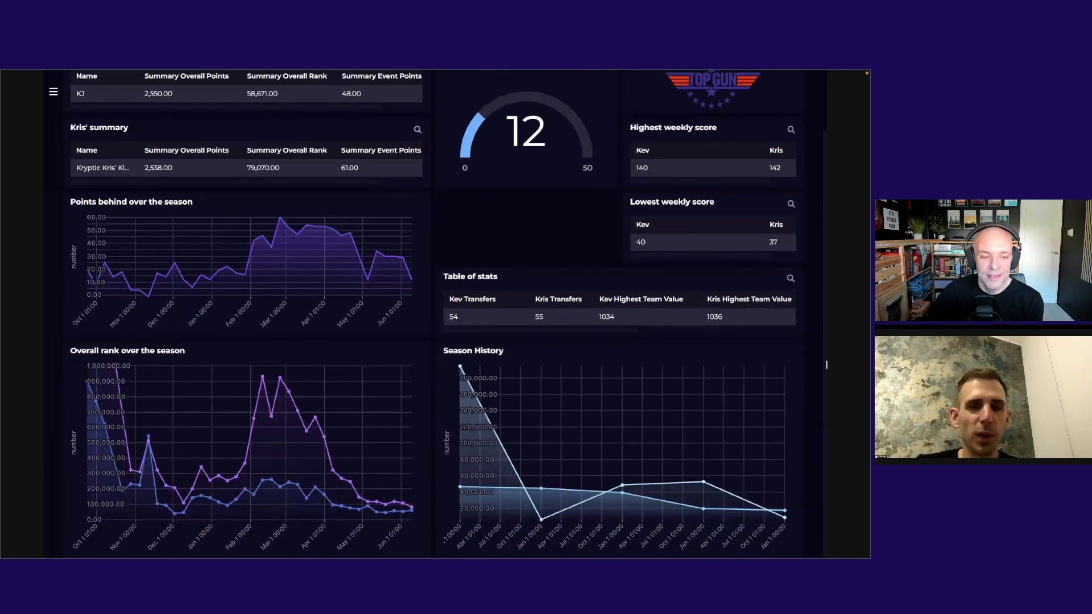